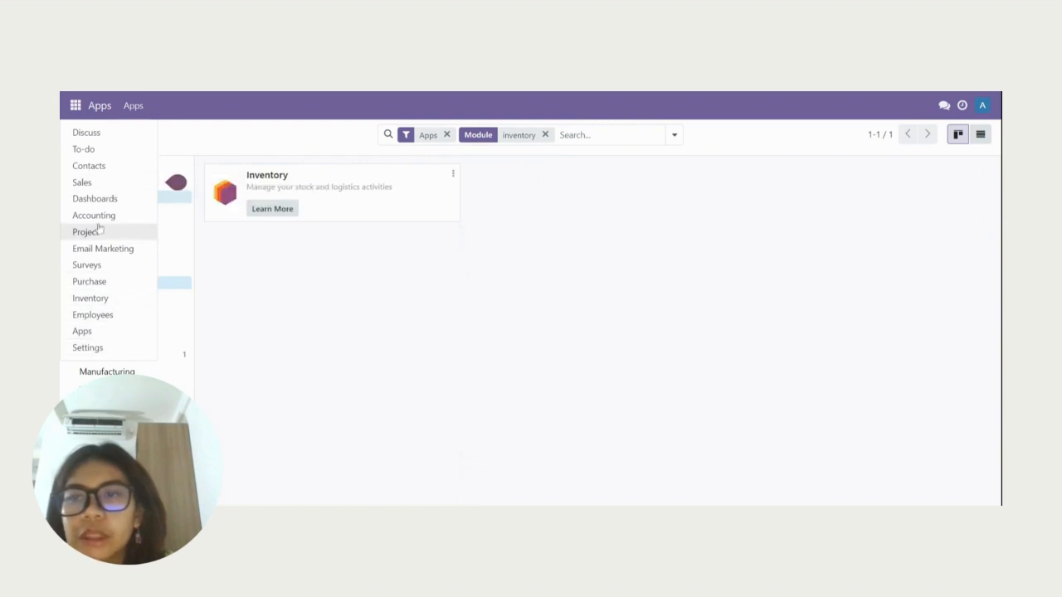
Open the list of warehouses in the Inventory app
{"action": "left_click", "coordinate": [102, 300]}
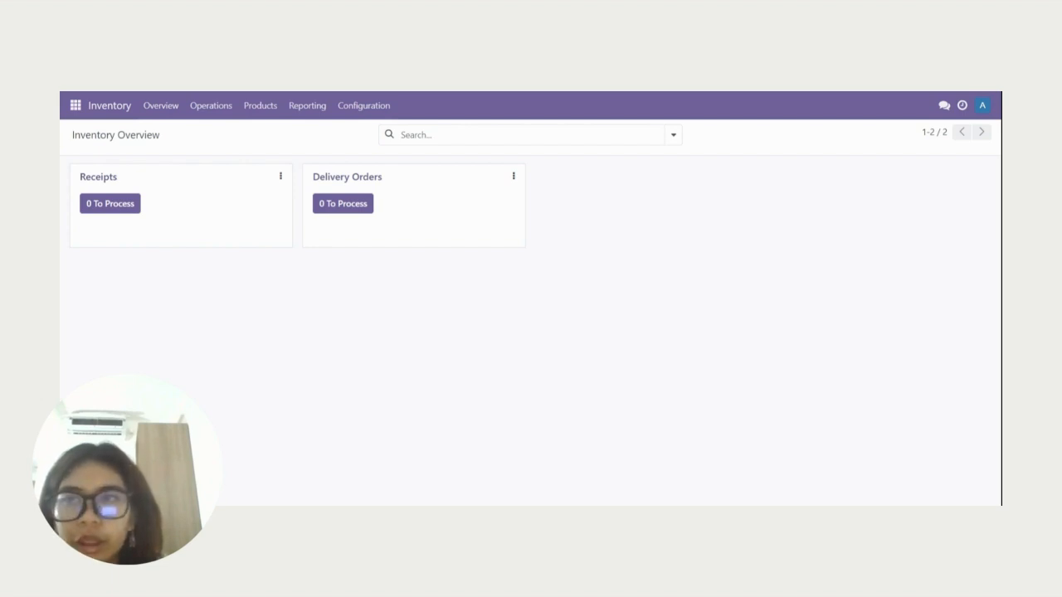
{"action": "left_click", "coordinate": [357, 107]}
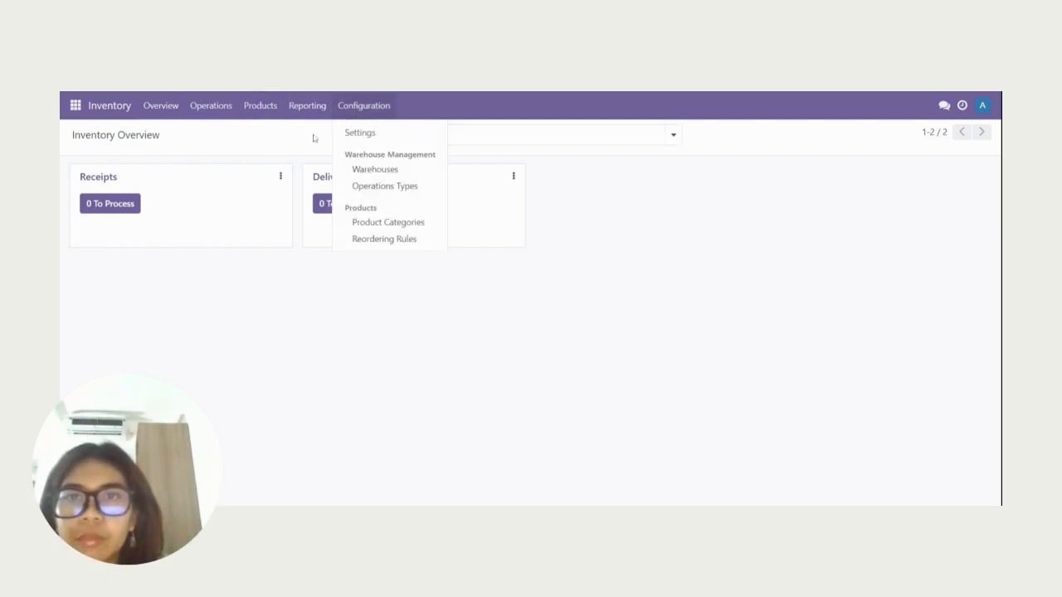
{"action": "left_click", "coordinate": [367, 174]}
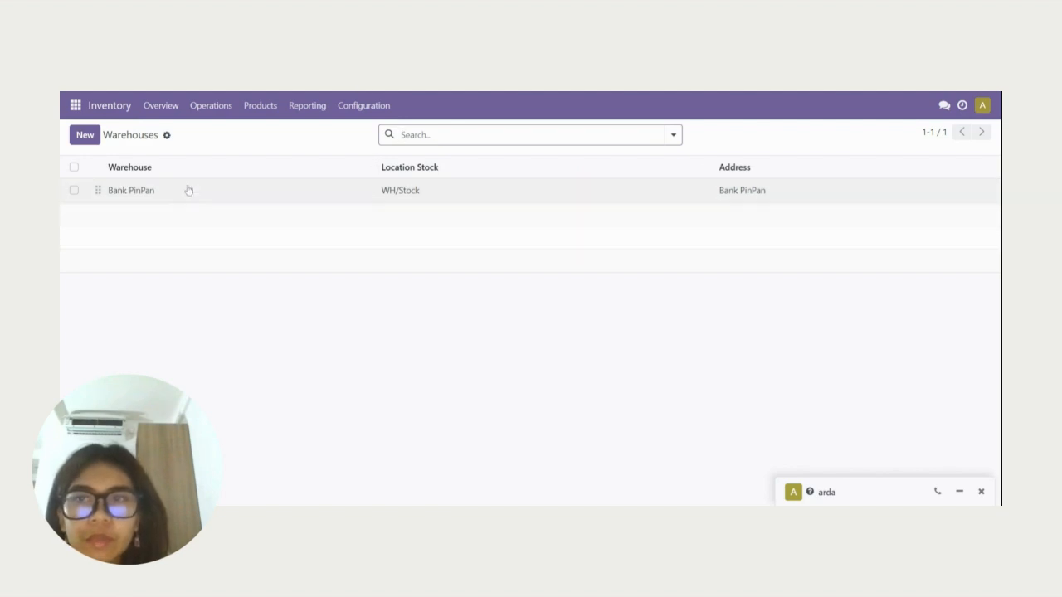
{"action": "left_click", "coordinate": [228, 90]}
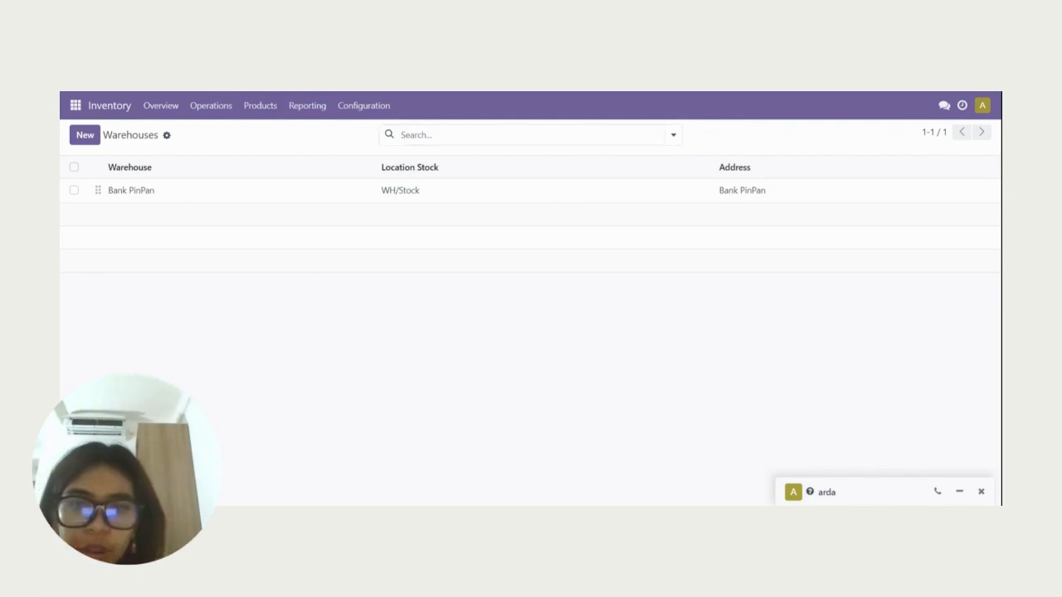
Review the name, short name and address fields of a new warehouse form, leaving it unsaved
{"action": "left_click", "coordinate": [85, 135]}
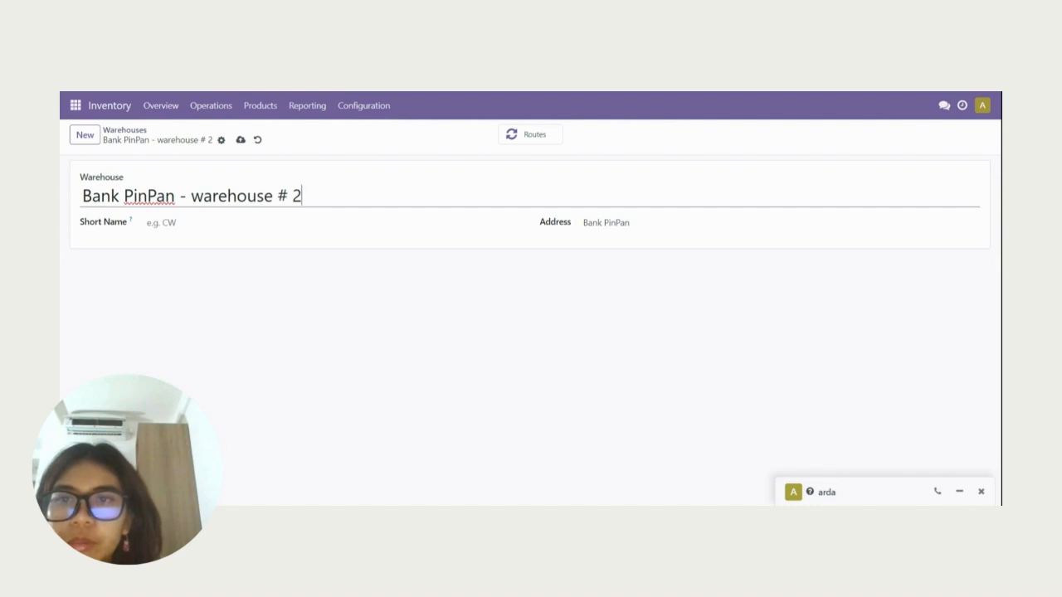
{"action": "left_click_drag", "start_coordinate": [303, 197], "coordinate": [219, 197]}
{"action": "left_click", "coordinate": [215, 221]}
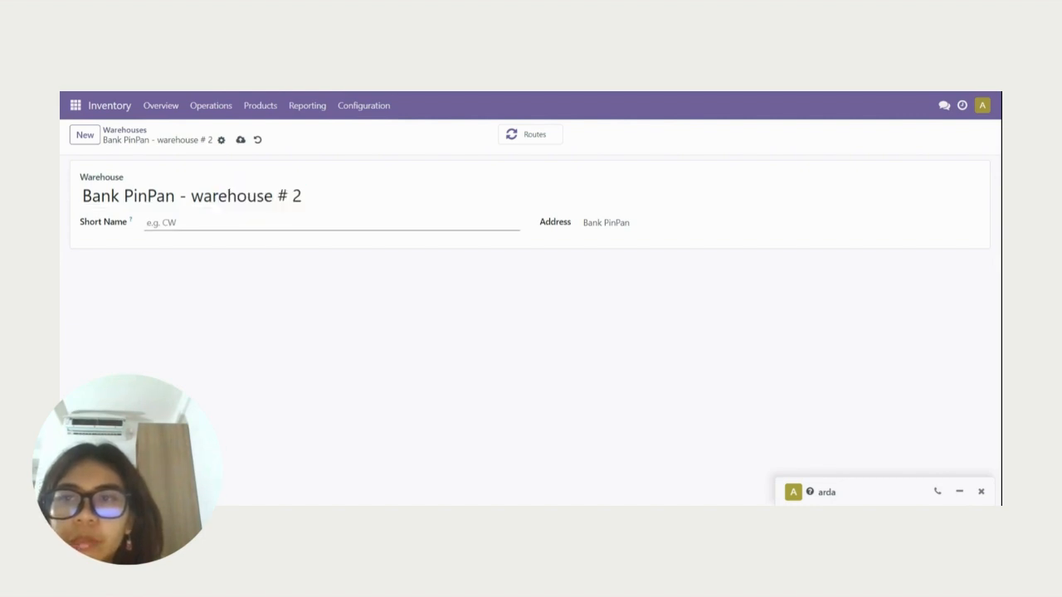
{"action": "left_click", "coordinate": [629, 223]}
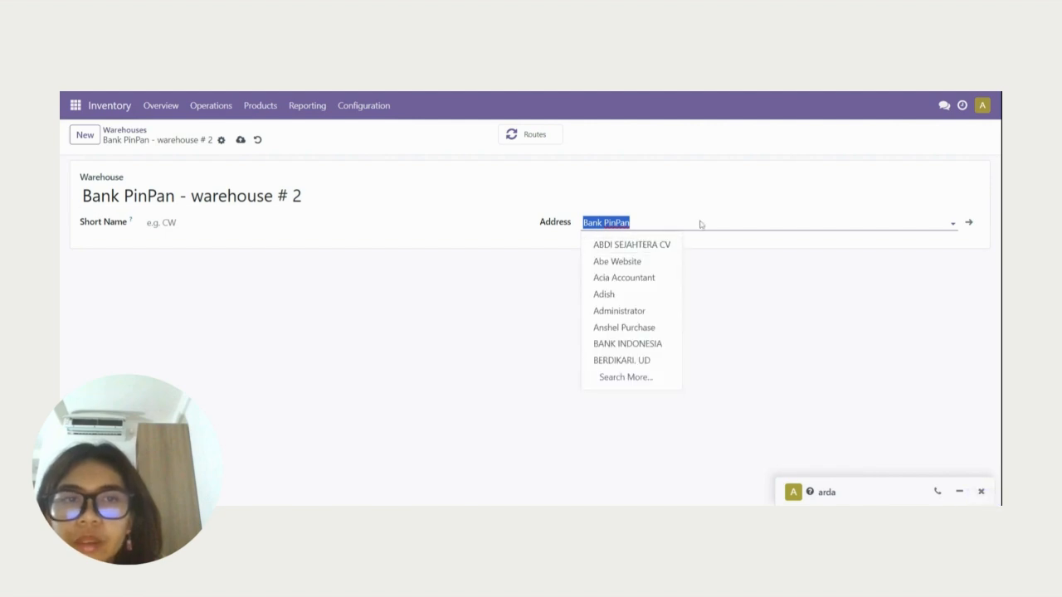
{"action": "left_click", "coordinate": [776, 290]}
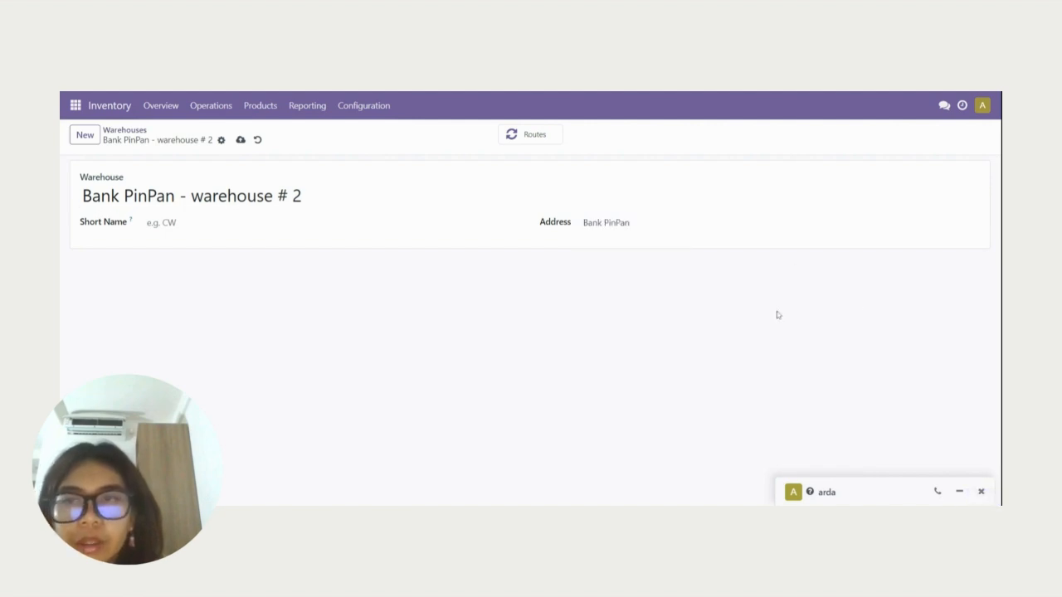
{"action": "key", "text": "alt+Left"}
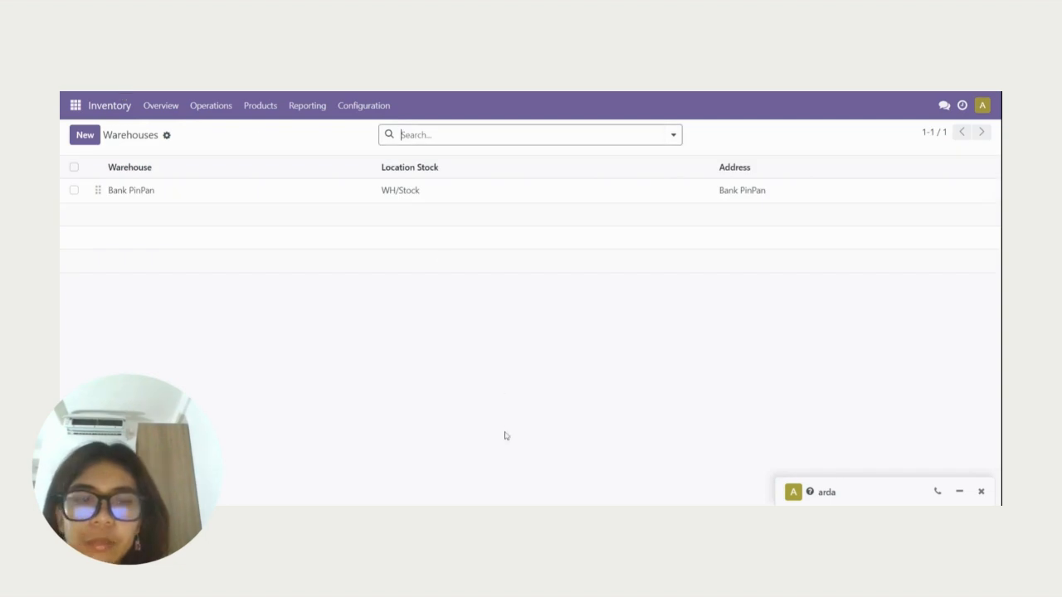
{"action": "key", "text": "alt+Tab"}
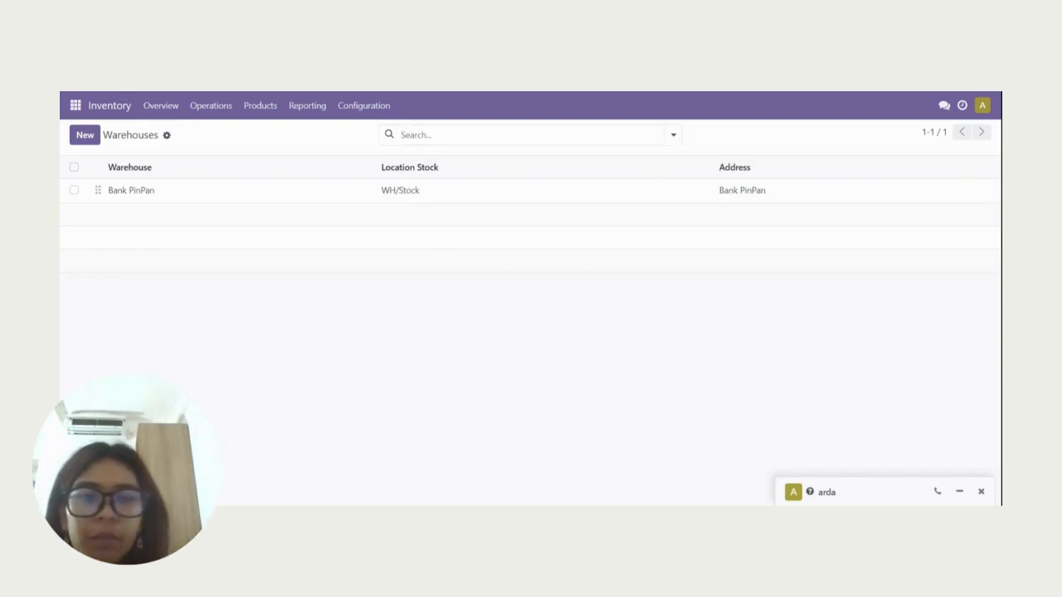
{"action": "key", "text": "alt+Tab"}
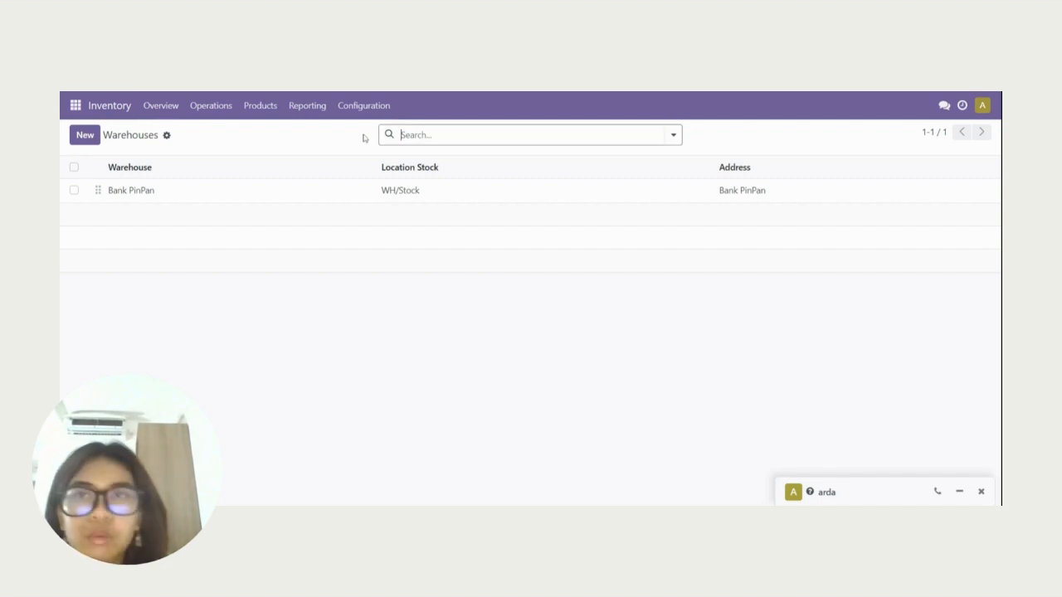
Create a new inventory product named Safe Deposit Box
{"action": "left_click", "coordinate": [272, 111]}
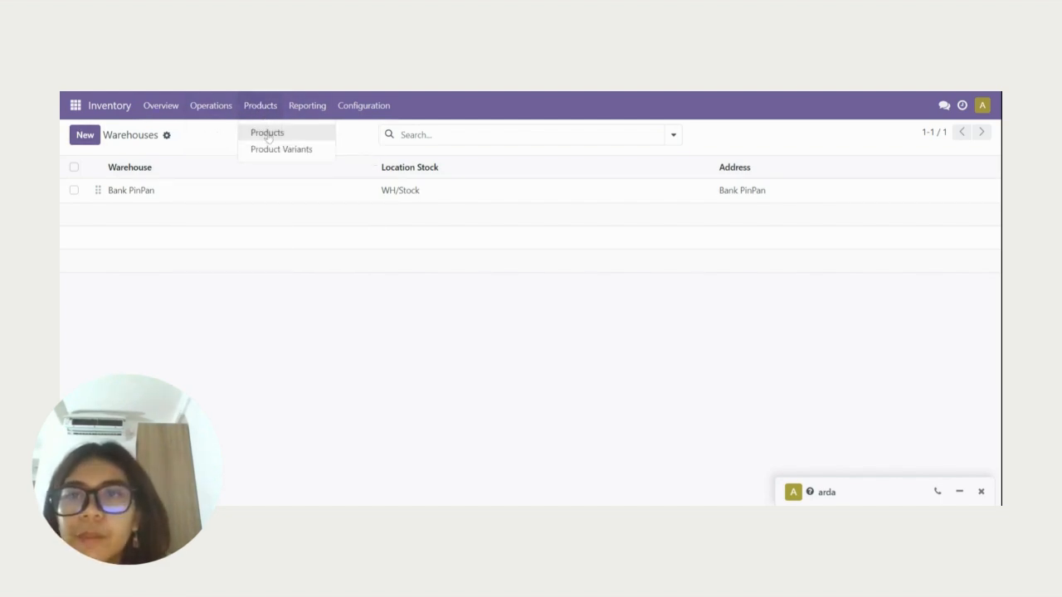
{"action": "left_click", "coordinate": [267, 133]}
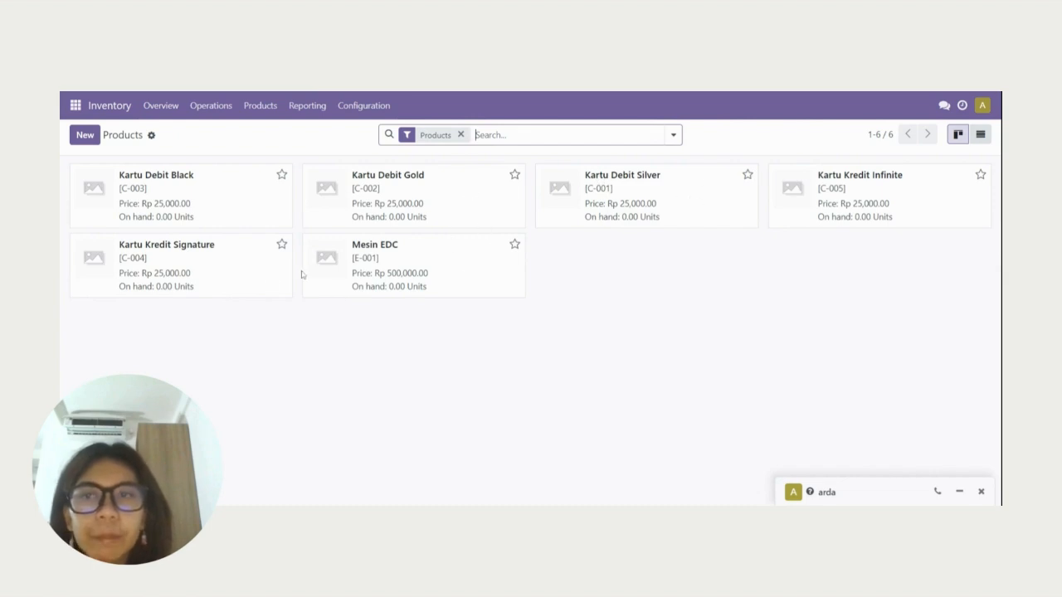
{"action": "left_click", "coordinate": [85, 136]}
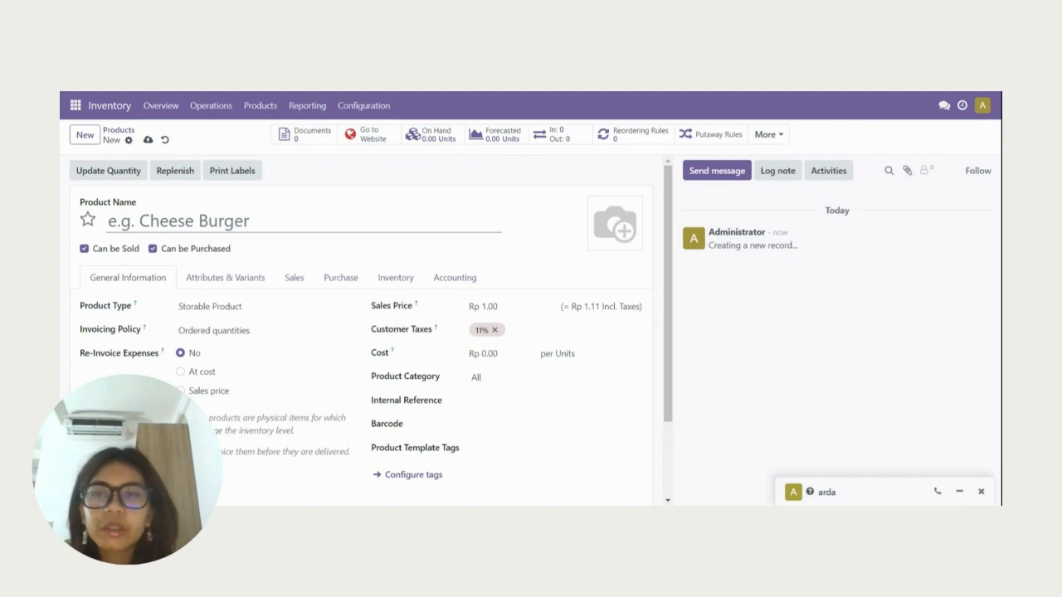
{"action": "type", "text": "Safe Dp"}
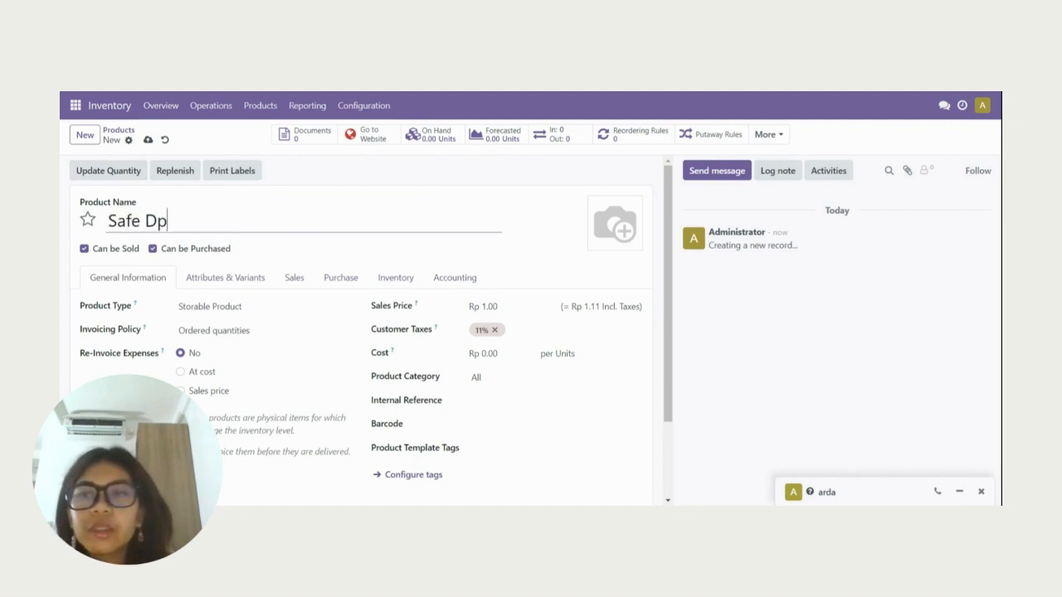
{"action": "key", "text": "BackSpace"}
{"action": "type", "text": "eposit Box"}
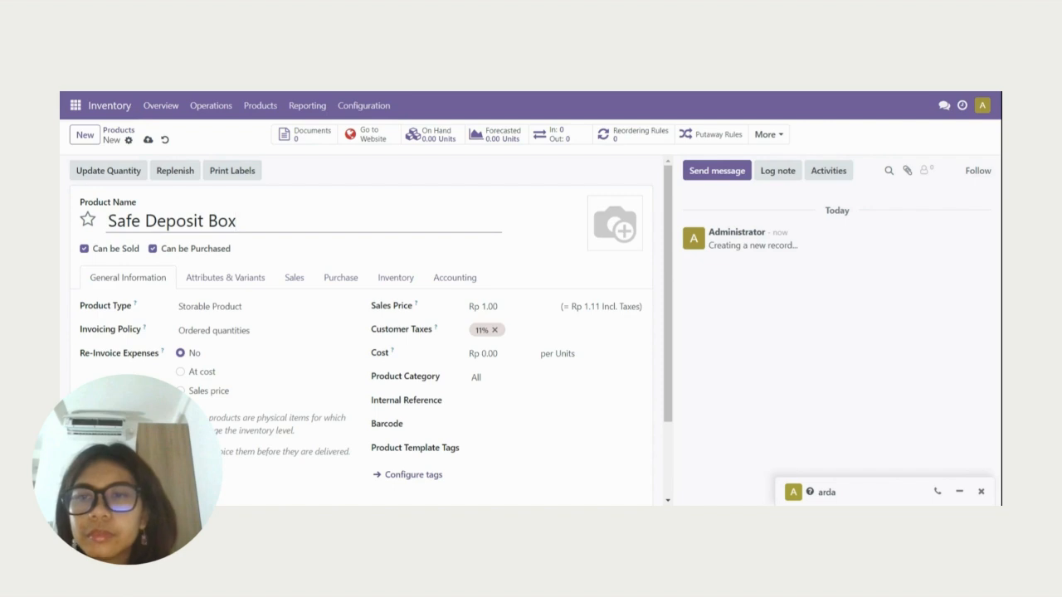
Review the new product's general information and category options, and set its sales price to Rp 500,000
{"action": "scroll", "coordinate": [256, 401], "scroll_direction": "down", "scroll_amount": 2}
{"action": "scroll", "coordinate": [257, 401], "scroll_direction": "up", "scroll_amount": 1}
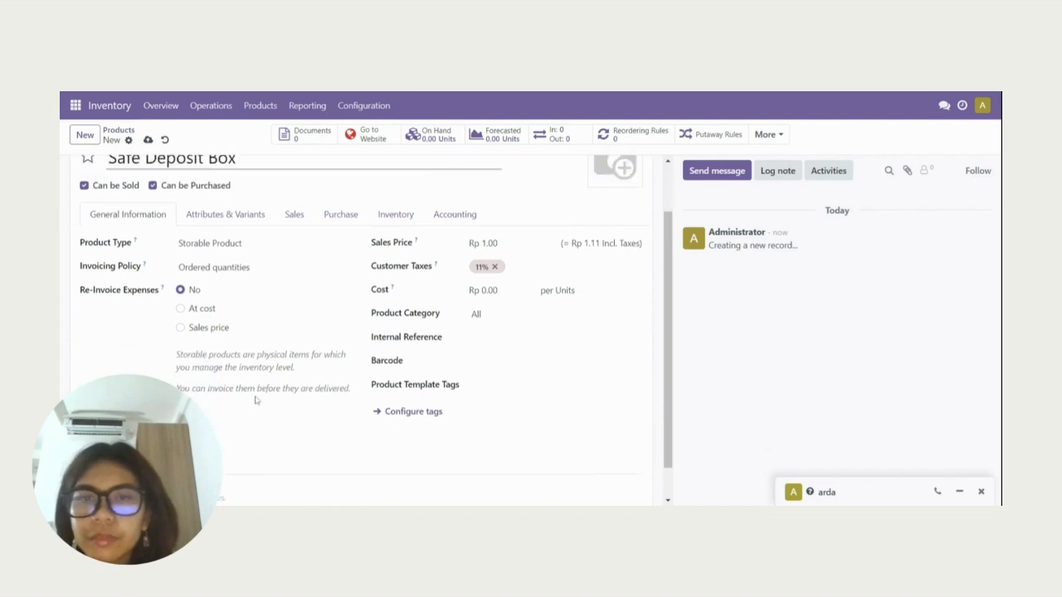
{"action": "scroll", "coordinate": [224, 309], "scroll_direction": "down", "scroll_amount": 1}
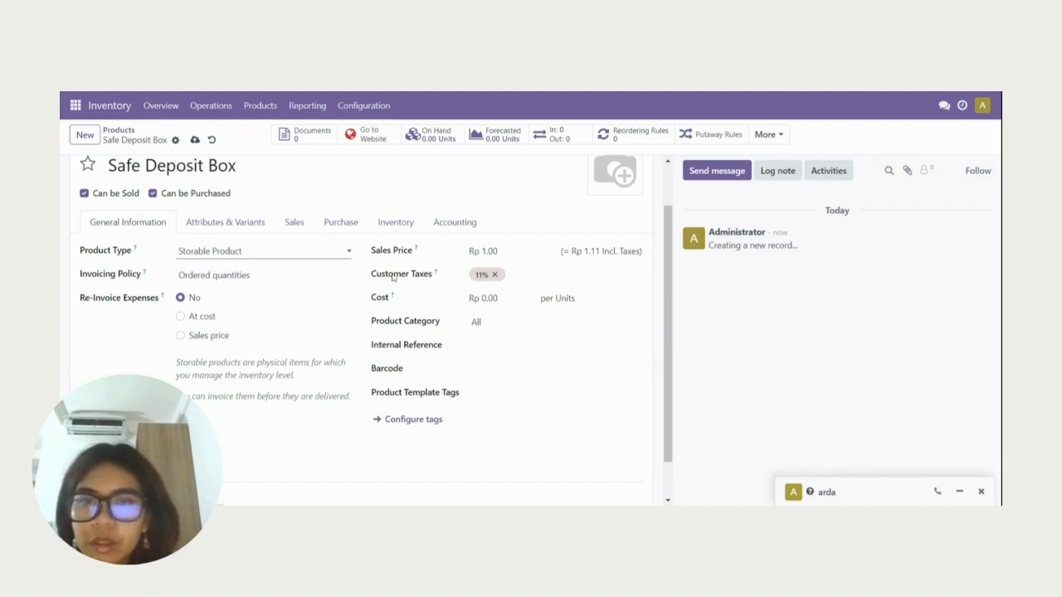
{"action": "left_click", "coordinate": [507, 250]}
{"action": "left_click", "coordinate": [503, 251]}
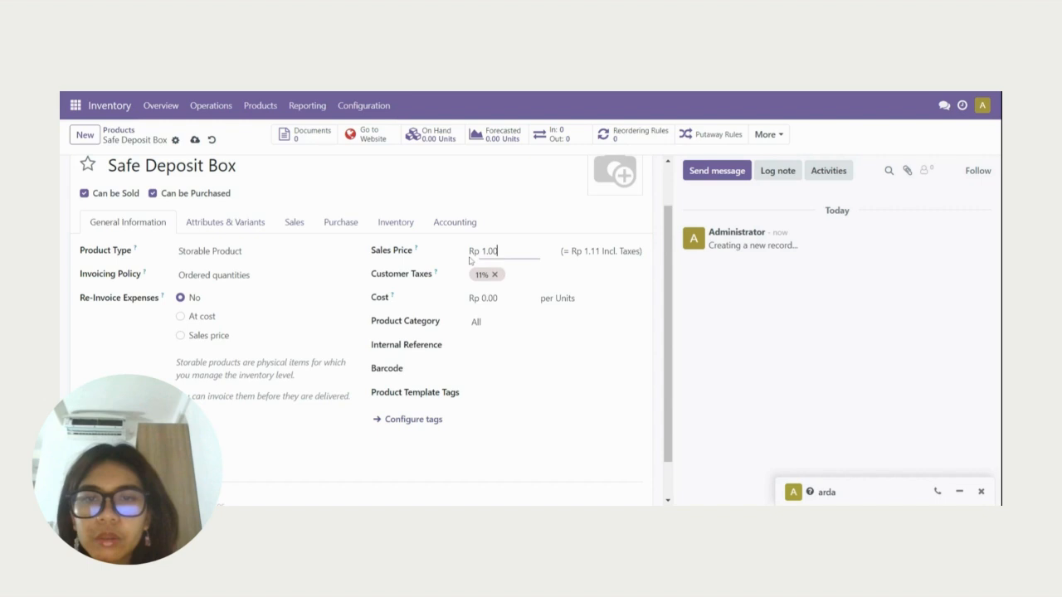
{"action": "left_click", "coordinate": [476, 322]}
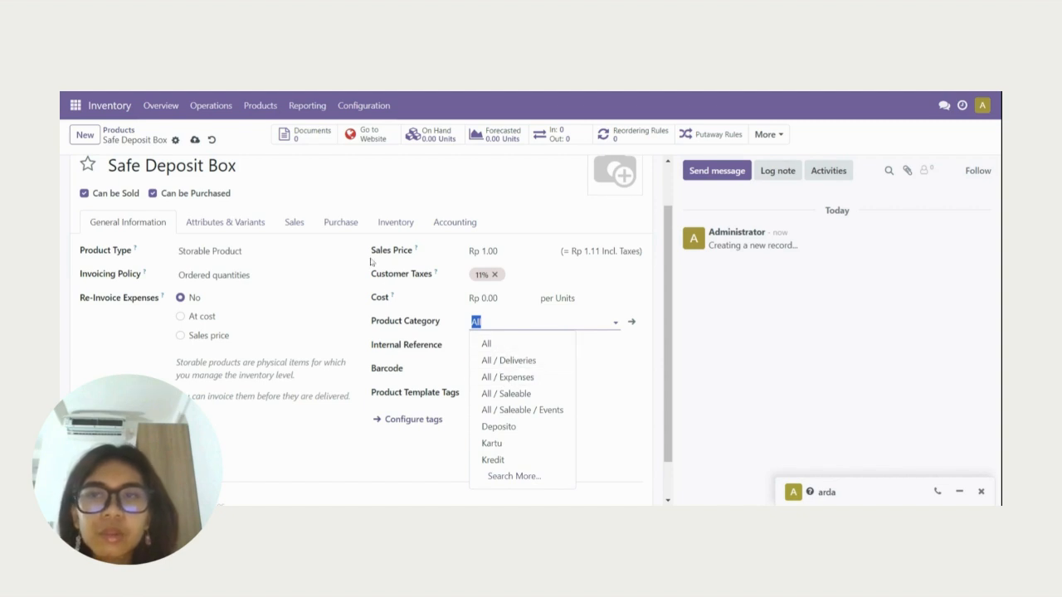
{"action": "left_click", "coordinate": [621, 440]}
{"action": "left_click", "coordinate": [260, 106]}
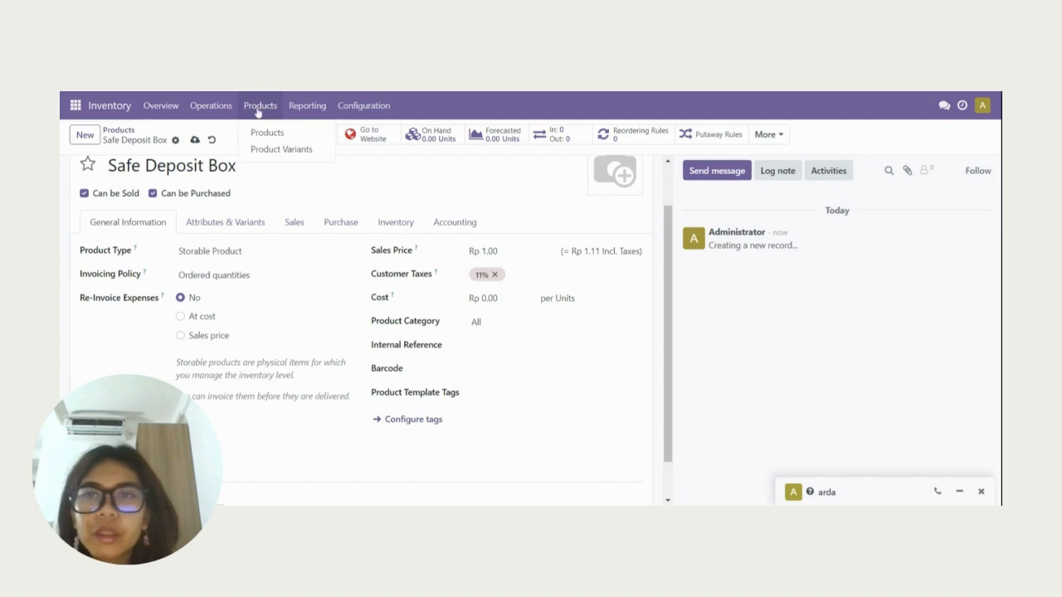
{"action": "left_click", "coordinate": [261, 132]}
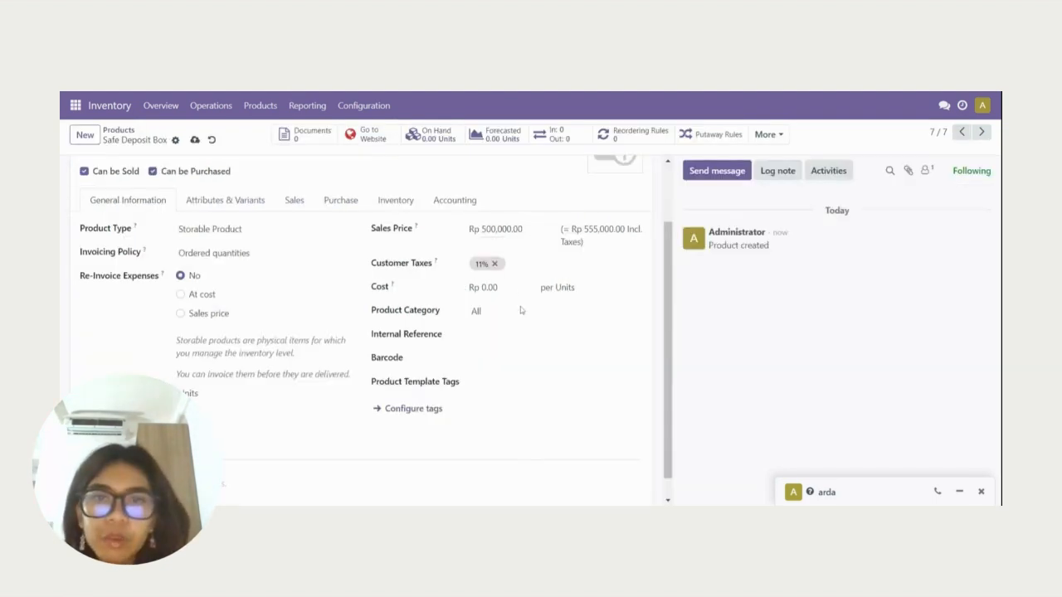
Set the Safe Deposit Box's product category to Peralatan and save the product
{"action": "left_click", "coordinate": [507, 319]}
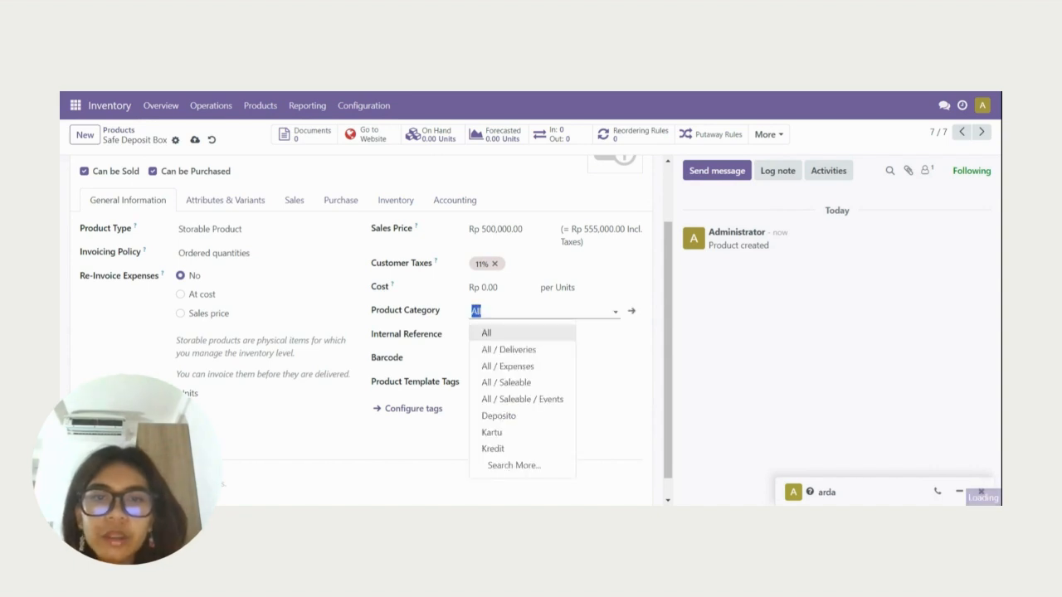
{"action": "type", "text": "Peralatan"}
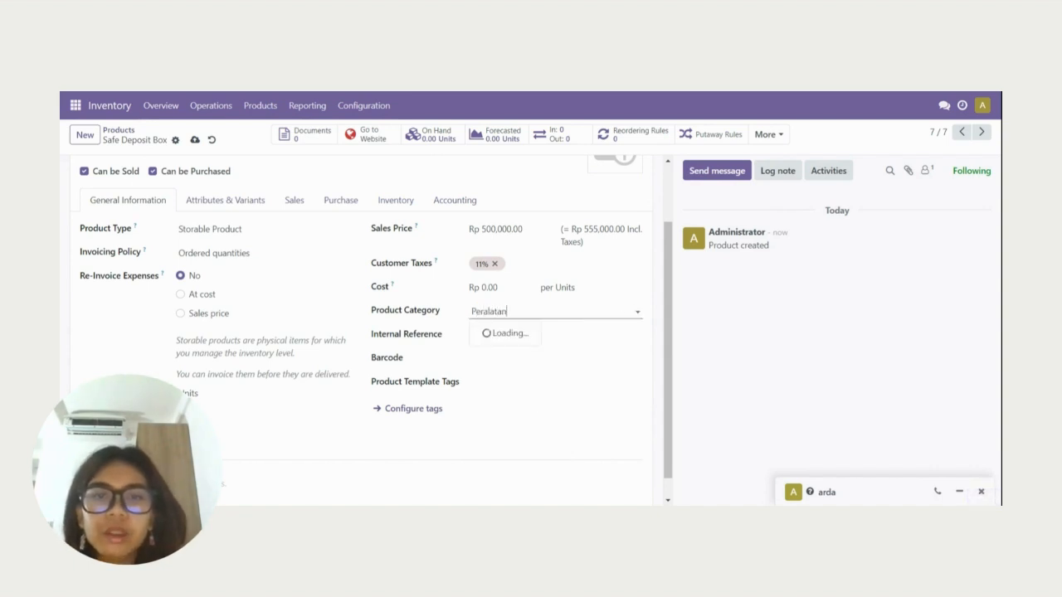
{"action": "left_click", "coordinate": [506, 334]}
{"action": "scroll", "coordinate": [461, 337], "scroll_direction": "up", "scroll_amount": 1}
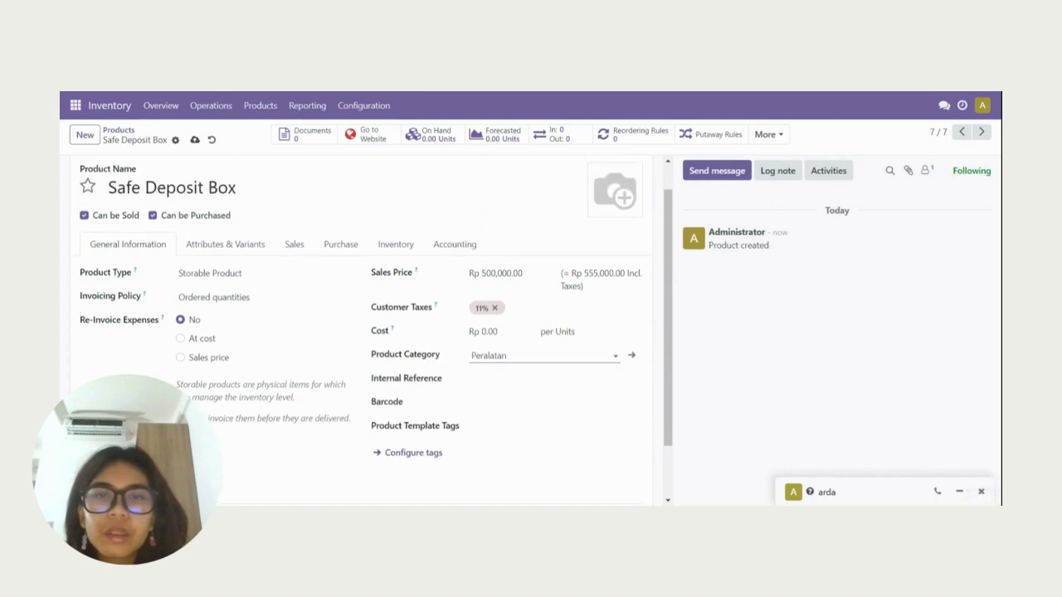
{"action": "scroll", "coordinate": [457, 288], "scroll_direction": "down", "scroll_amount": 1}
{"action": "scroll", "coordinate": [365, 332], "scroll_direction": "up", "scroll_amount": 1}
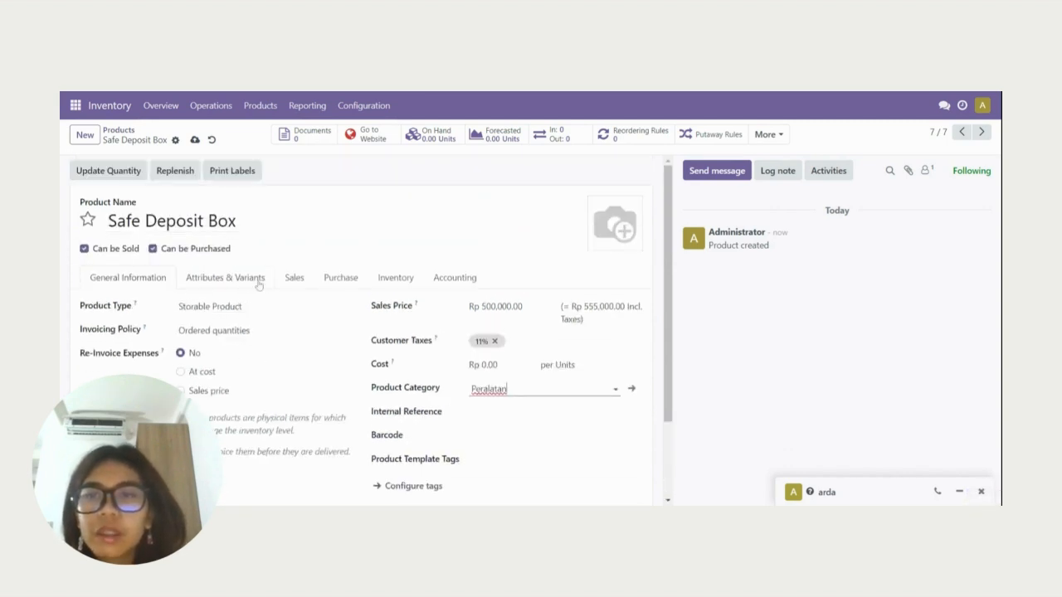
{"action": "double_click", "coordinate": [193, 139]}
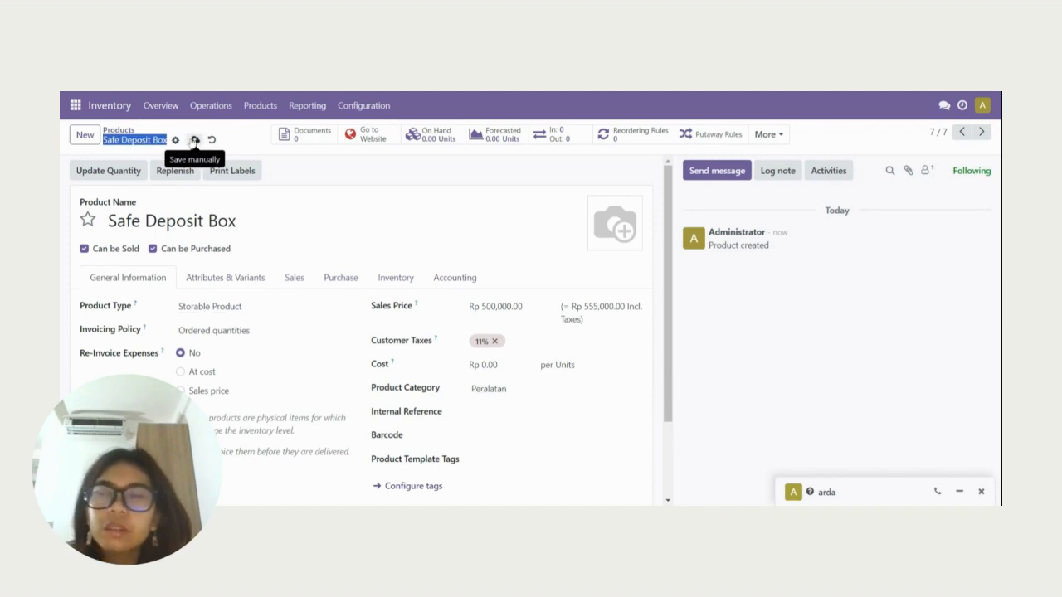
{"action": "left_click", "coordinate": [193, 139]}
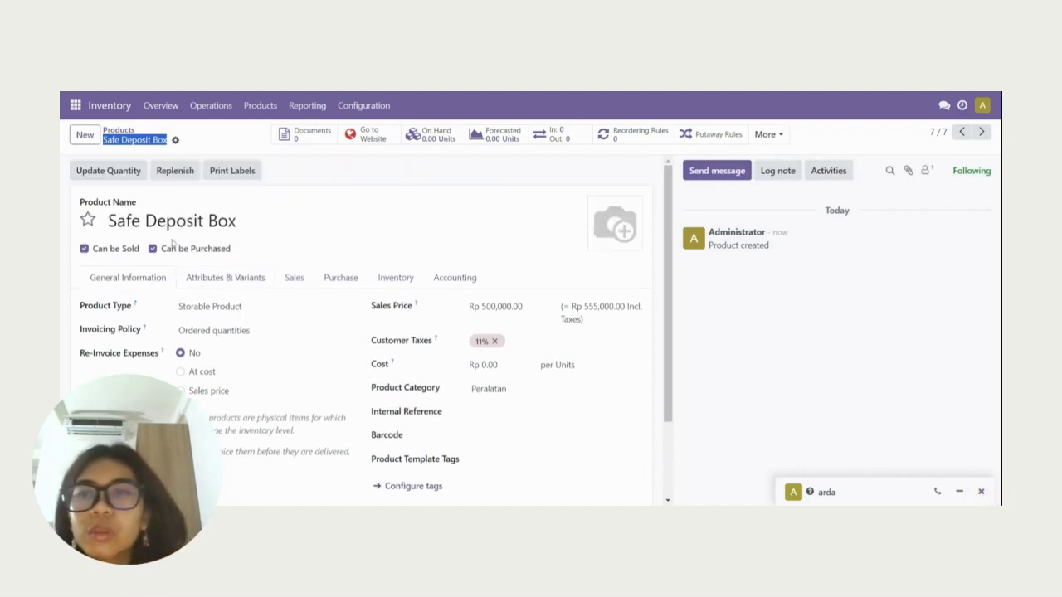
Update the Safe Deposit Box's stock with an on-hand quantity of 500 units at WH/Stock
{"action": "left_click", "coordinate": [109, 175]}
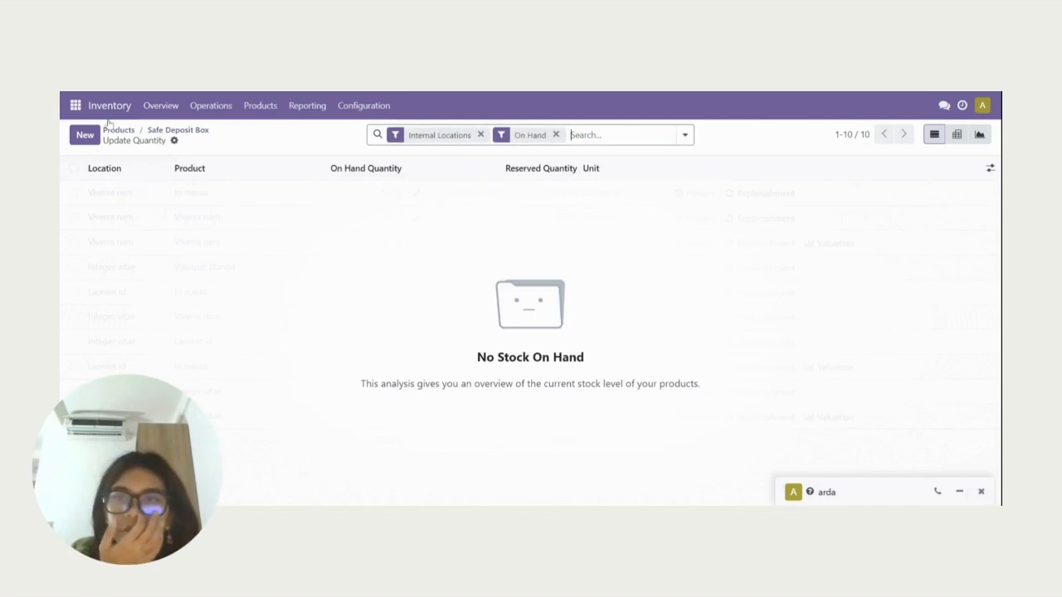
{"action": "left_click", "coordinate": [85, 134]}
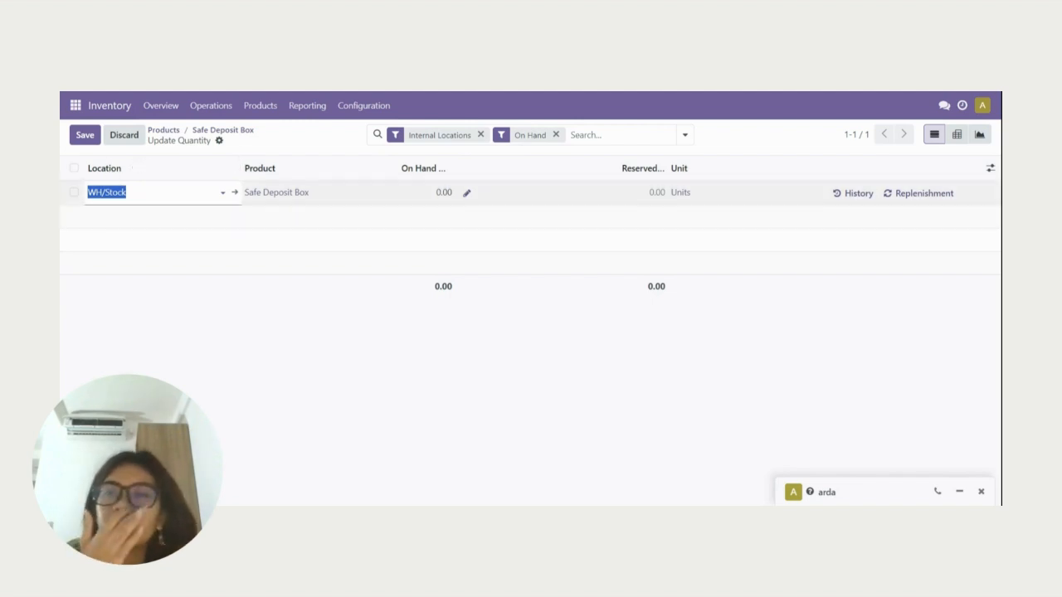
{"action": "left_click", "coordinate": [444, 197]}
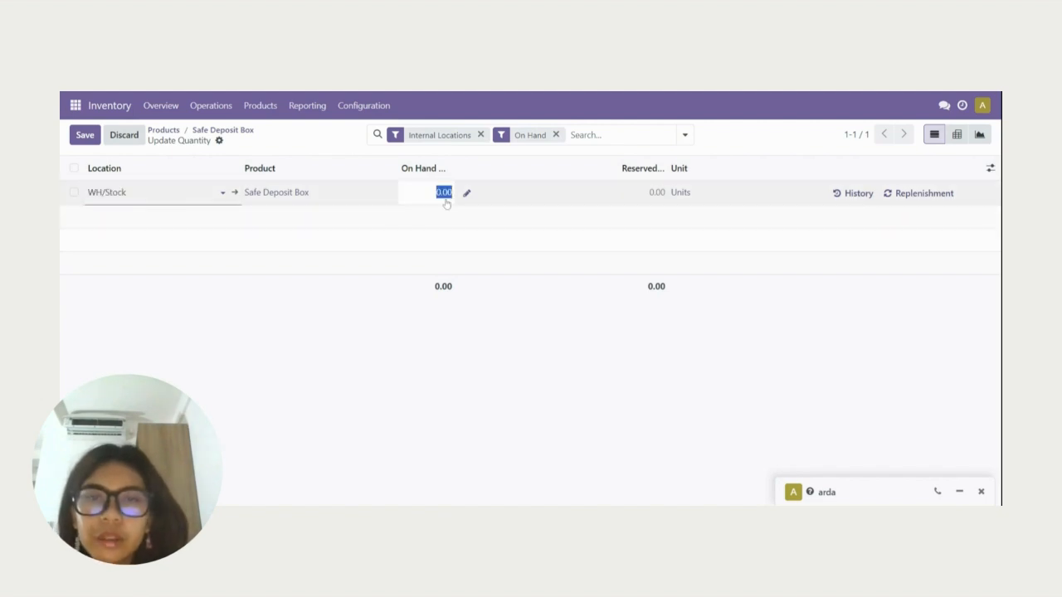
{"action": "type", "text": "50"}
{"action": "left_click", "coordinate": [423, 394]}
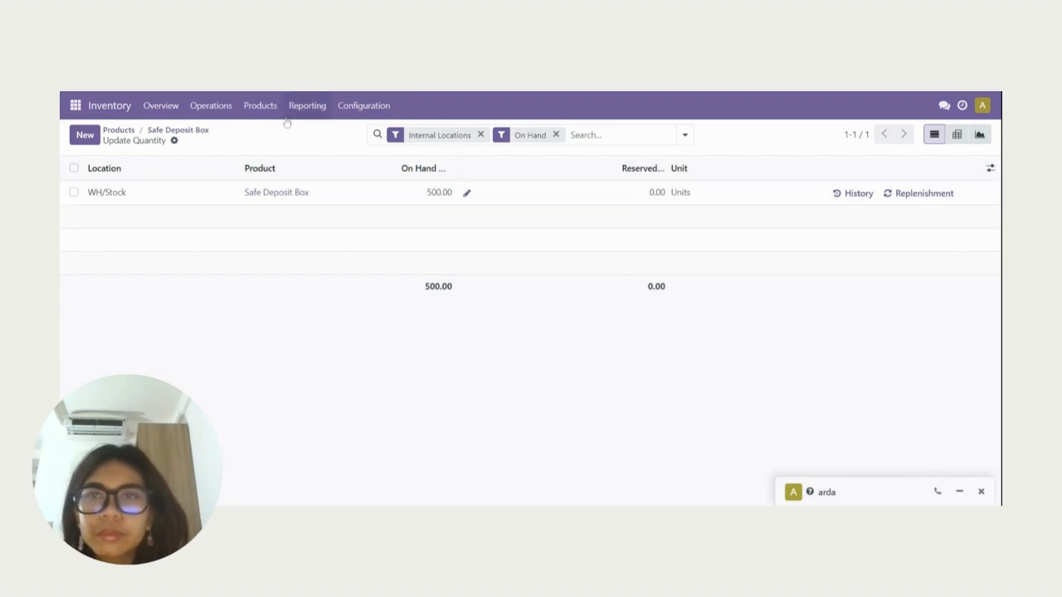
Return to the product list and check the Safe Deposit Box's on-hand quantity
{"action": "left_click", "coordinate": [171, 131]}
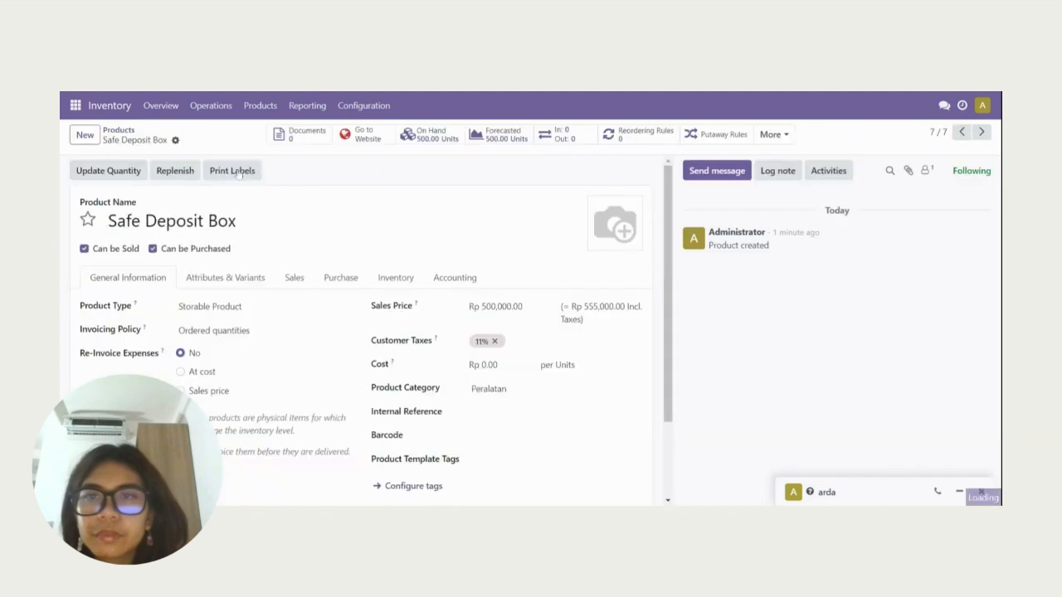
{"action": "left_click", "coordinate": [258, 105]}
{"action": "left_click", "coordinate": [256, 132]}
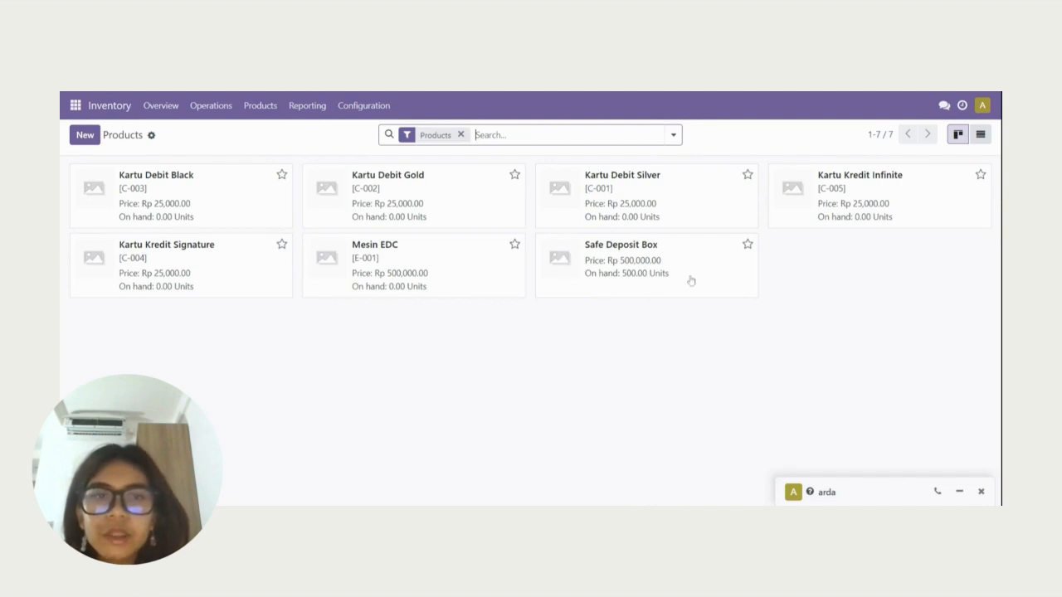
{"action": "left_click_drag", "start_coordinate": [670, 274], "coordinate": [623, 280]}
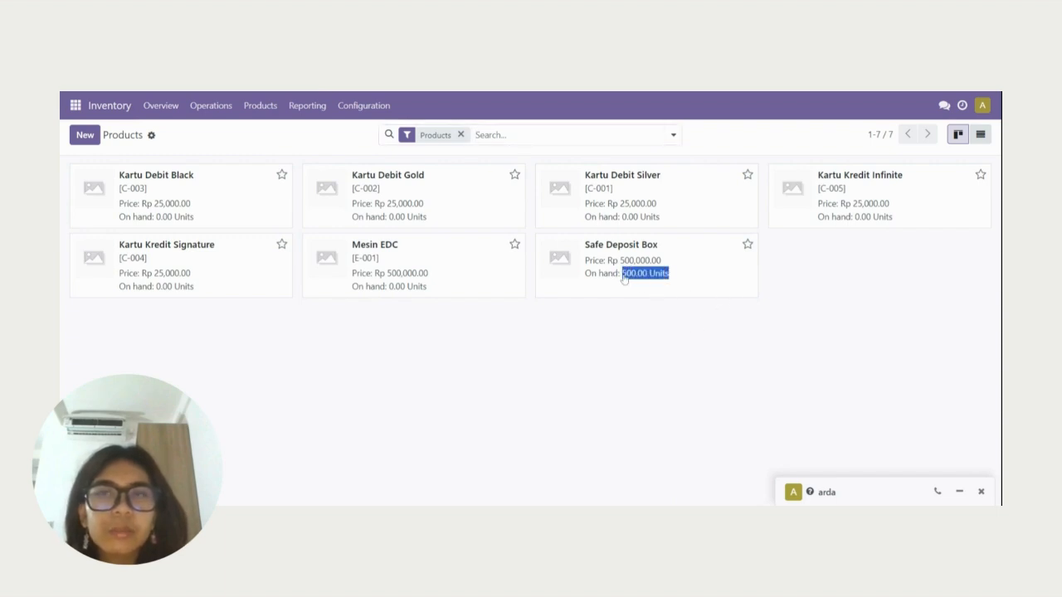
Switch to the Purchase app and start a new request for quotation
{"action": "left_click", "coordinate": [300, 331]}
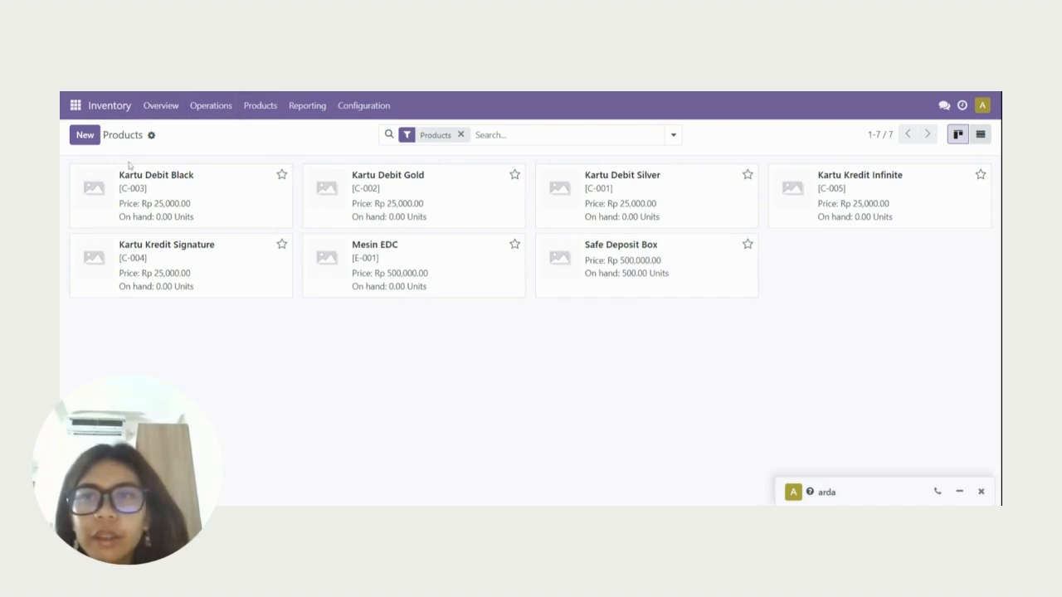
{"action": "left_click", "coordinate": [75, 106]}
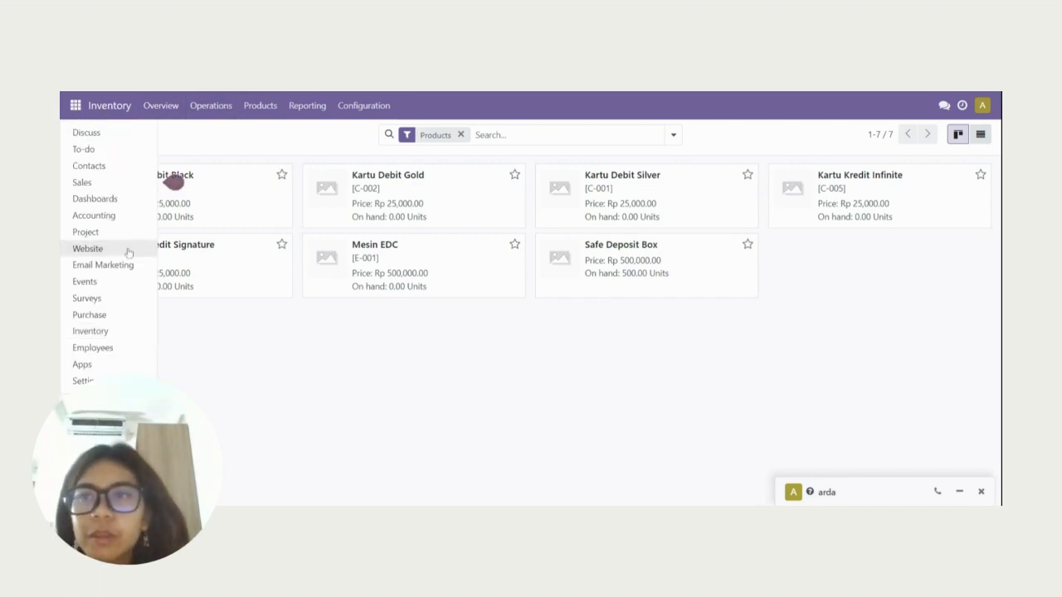
{"action": "left_click", "coordinate": [83, 183]}
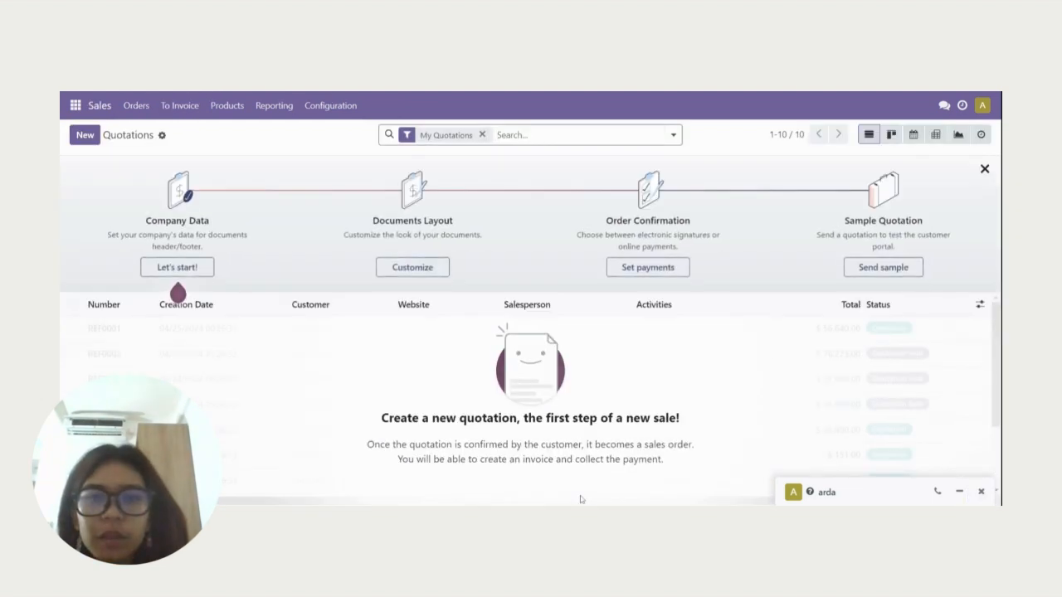
{"action": "left_click", "coordinate": [76, 105]}
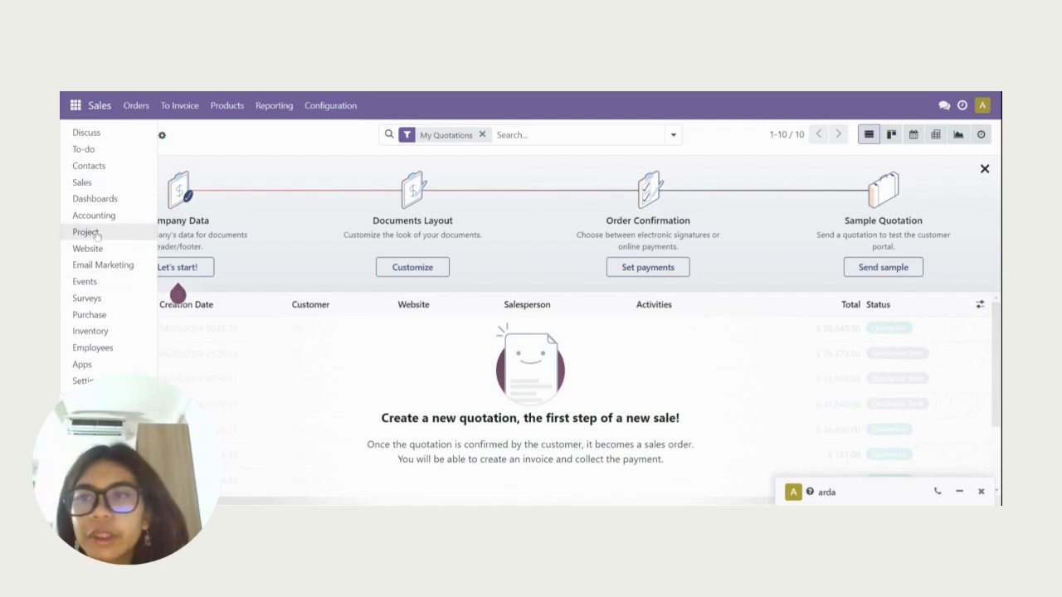
{"action": "left_click", "coordinate": [89, 314]}
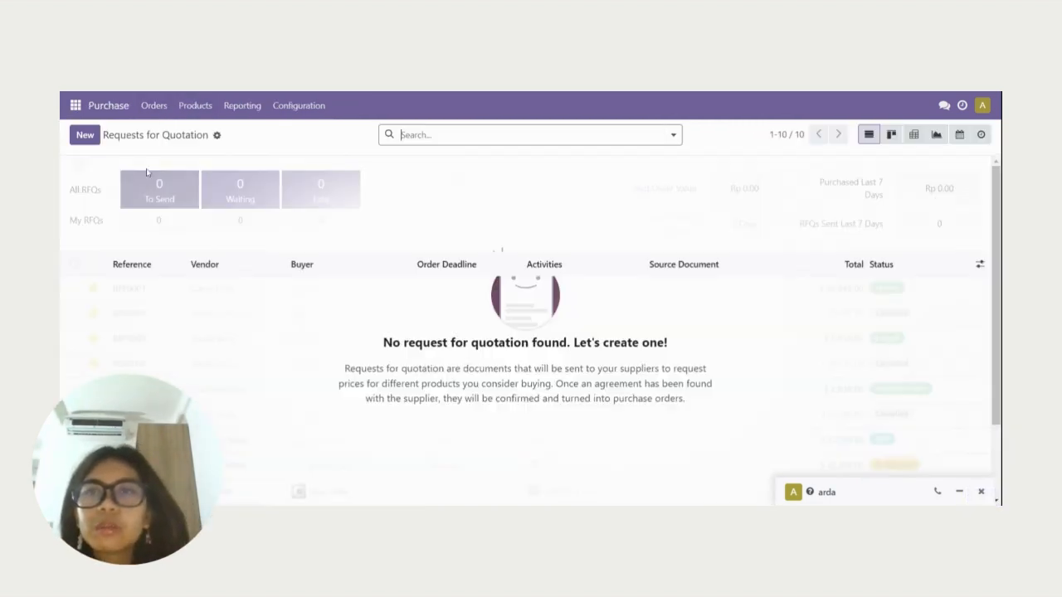
{"action": "left_click", "coordinate": [85, 135]}
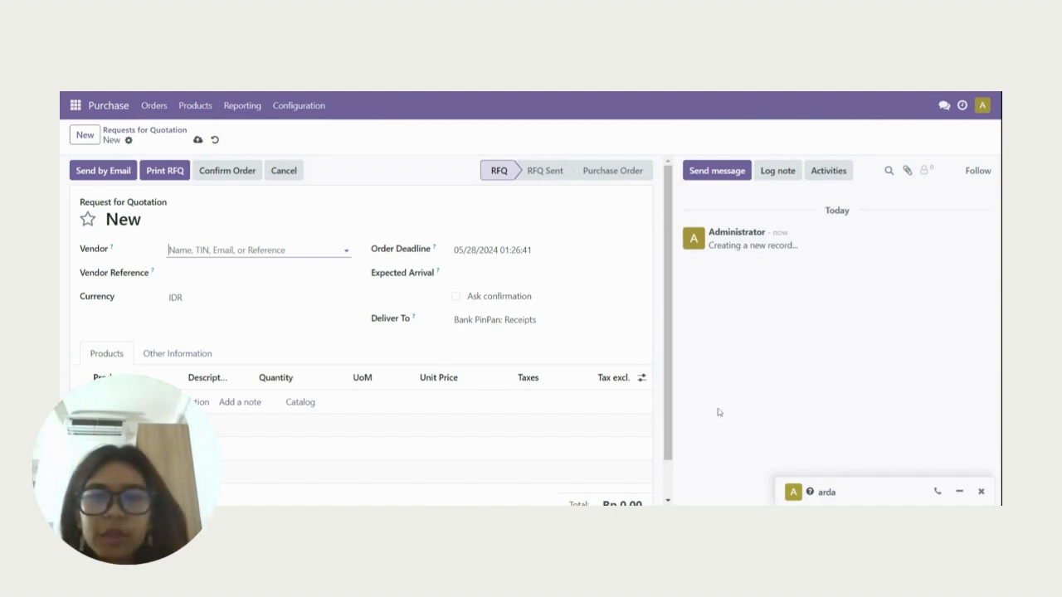
Set the request's vendor to the contact listed directly below Administrator in the full vendor list
{"action": "left_click", "coordinate": [190, 250]}
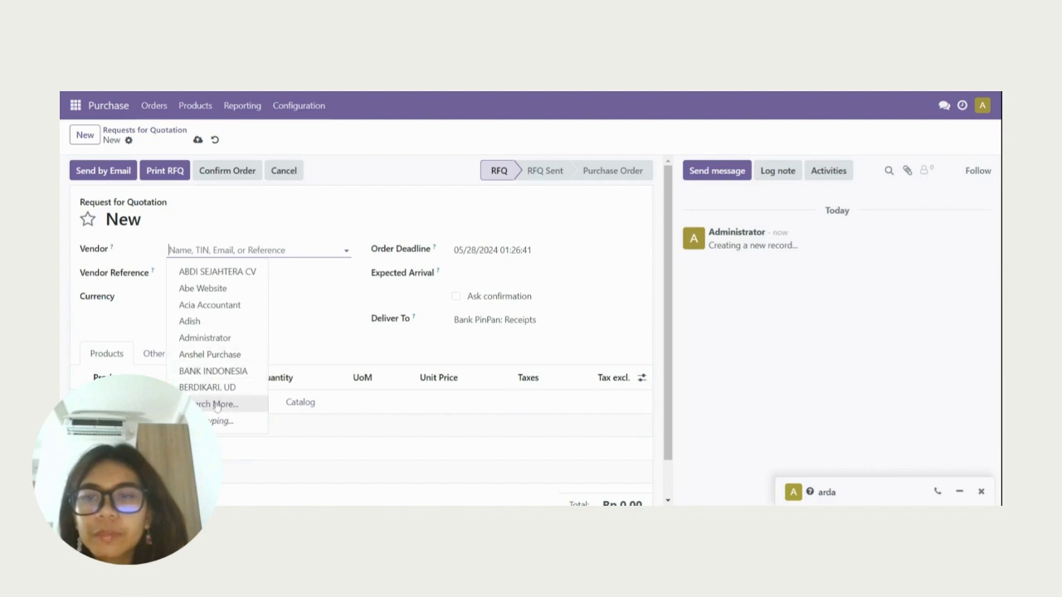
{"action": "left_click", "coordinate": [213, 404]}
{"action": "left_click", "coordinate": [259, 249]}
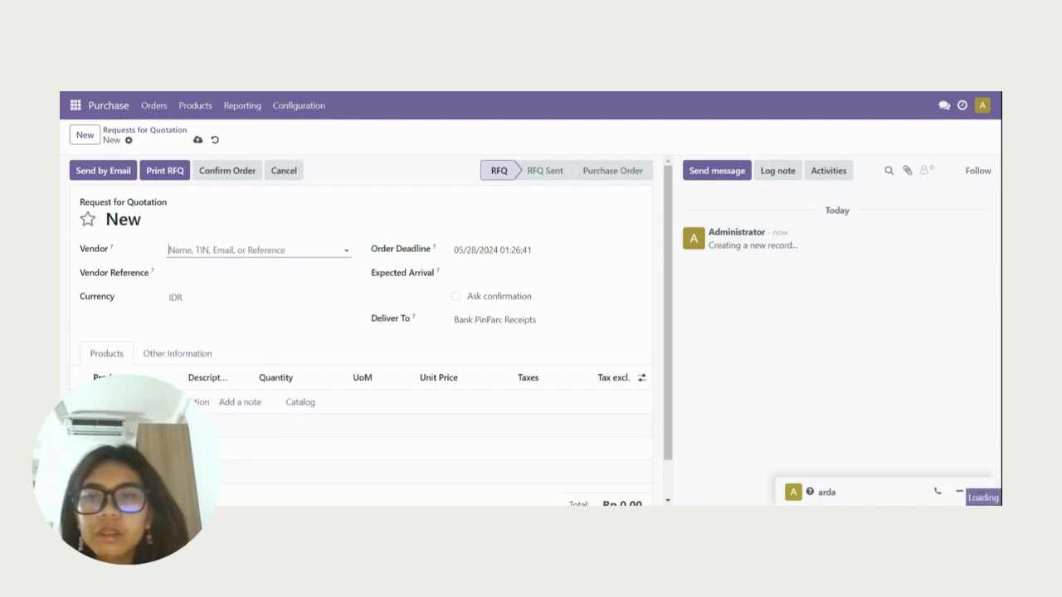
{"action": "scroll", "coordinate": [379, 354], "scroll_direction": "down", "scroll_amount": 10}
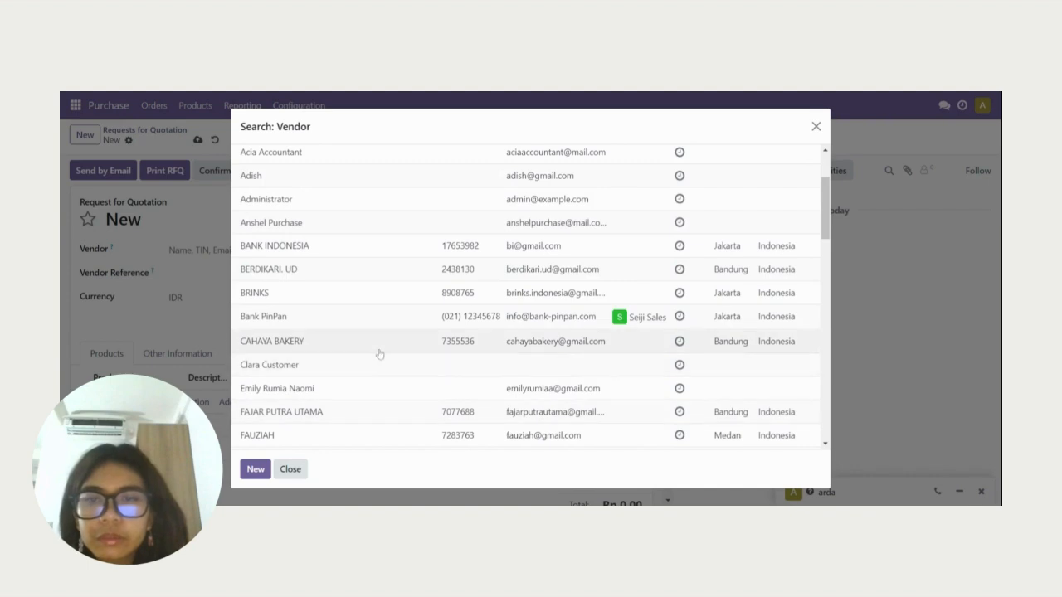
{"action": "scroll", "coordinate": [379, 354], "scroll_direction": "down", "scroll_amount": 8}
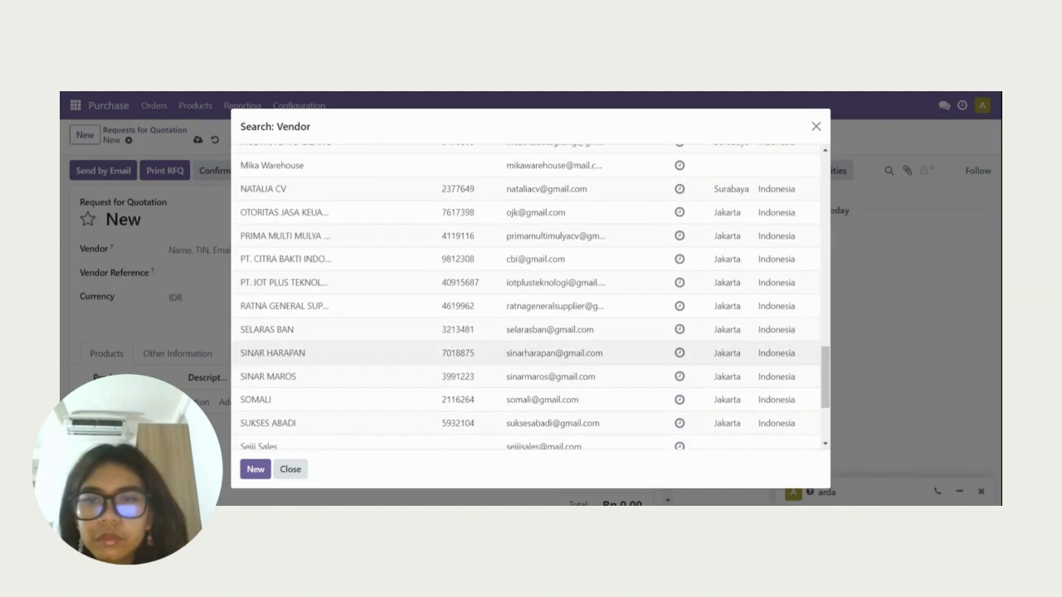
{"action": "scroll", "coordinate": [376, 267], "scroll_direction": "up", "scroll_amount": 15}
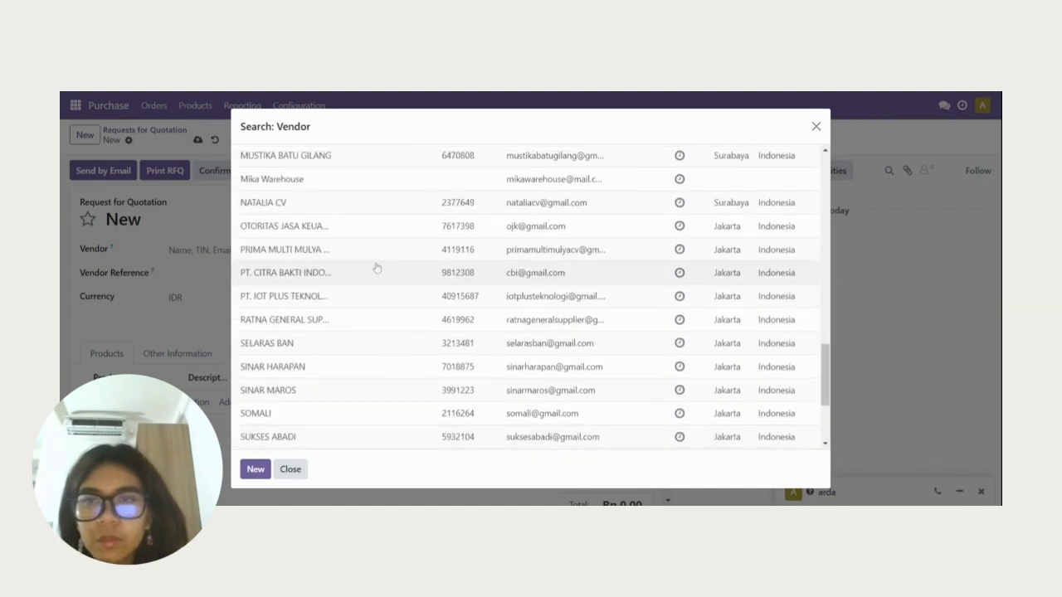
{"action": "scroll", "coordinate": [376, 267], "scroll_direction": "up", "scroll_amount": 4}
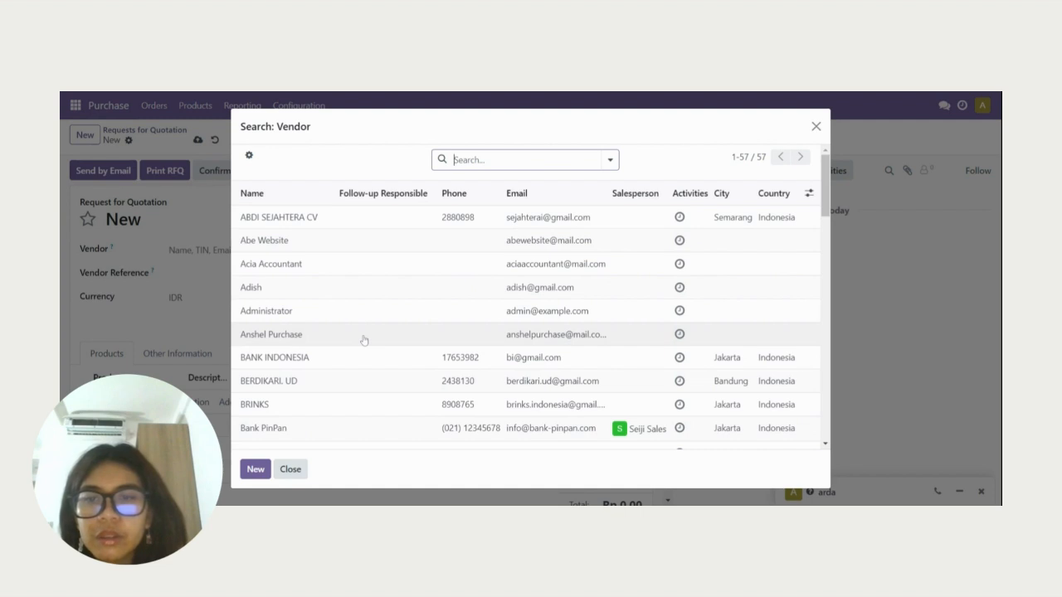
{"action": "left_click", "coordinate": [347, 344]}
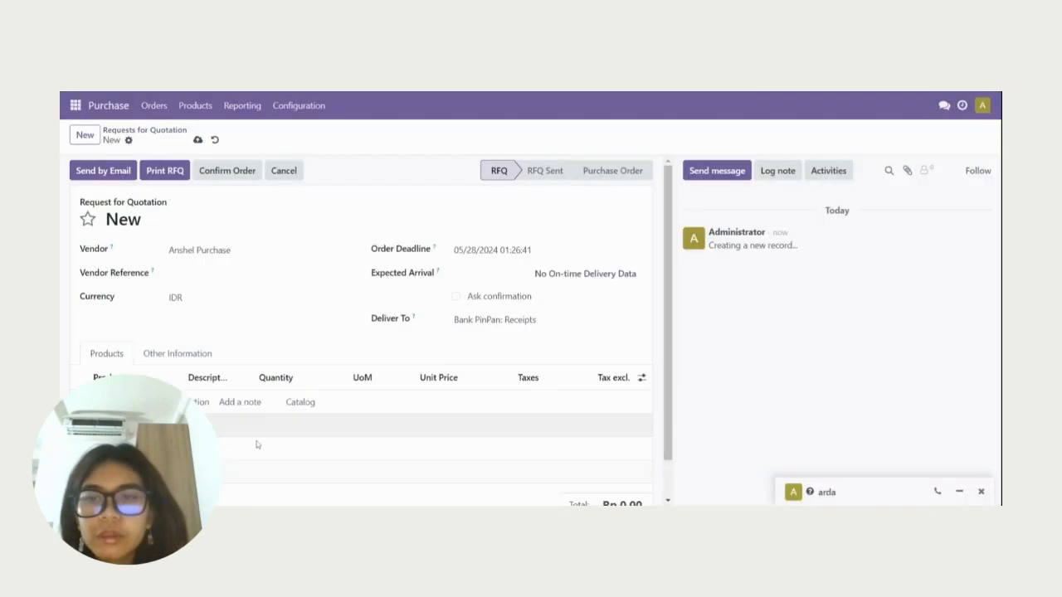
Add the [E-001] Mesin EDC product to the request for quotation with a quantity of 5 units
{"action": "scroll", "coordinate": [335, 329], "scroll_direction": "down", "scroll_amount": 1}
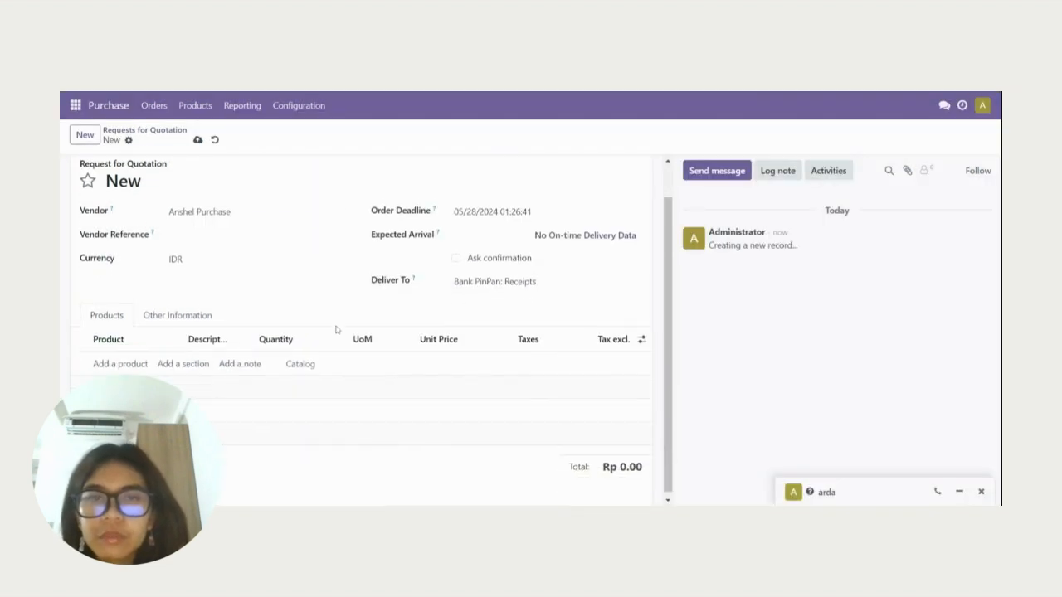
{"action": "scroll", "coordinate": [336, 329], "scroll_direction": "up", "scroll_amount": 1}
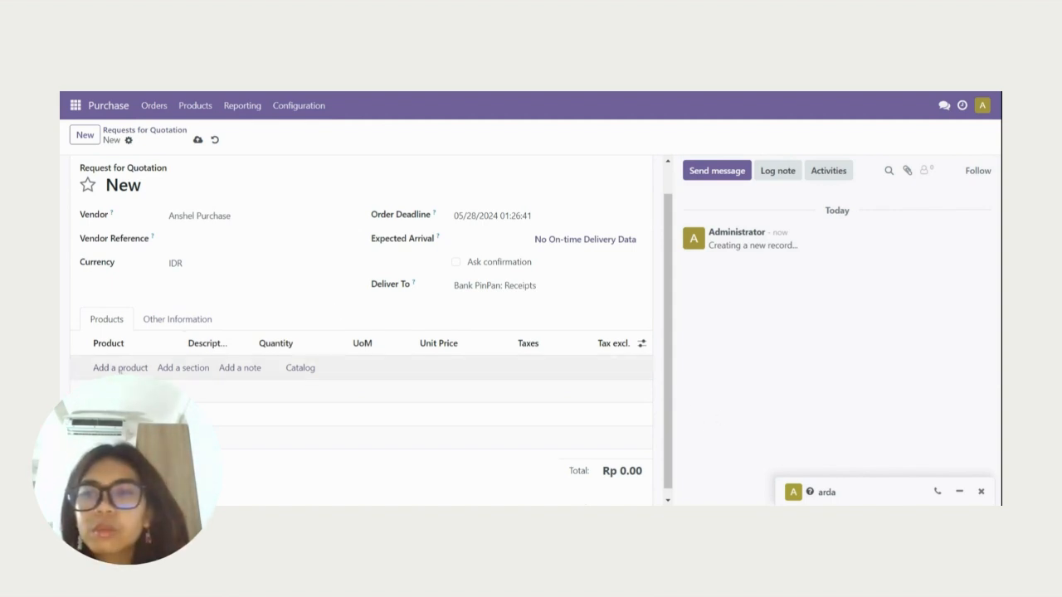
{"action": "left_click", "coordinate": [120, 367]}
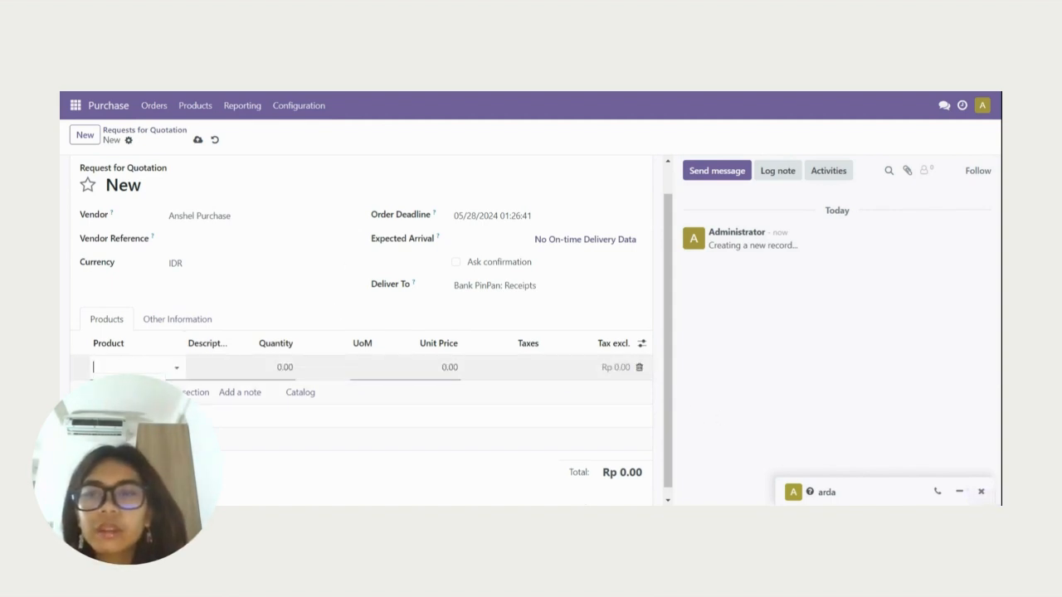
{"action": "type", "text": "Med"}
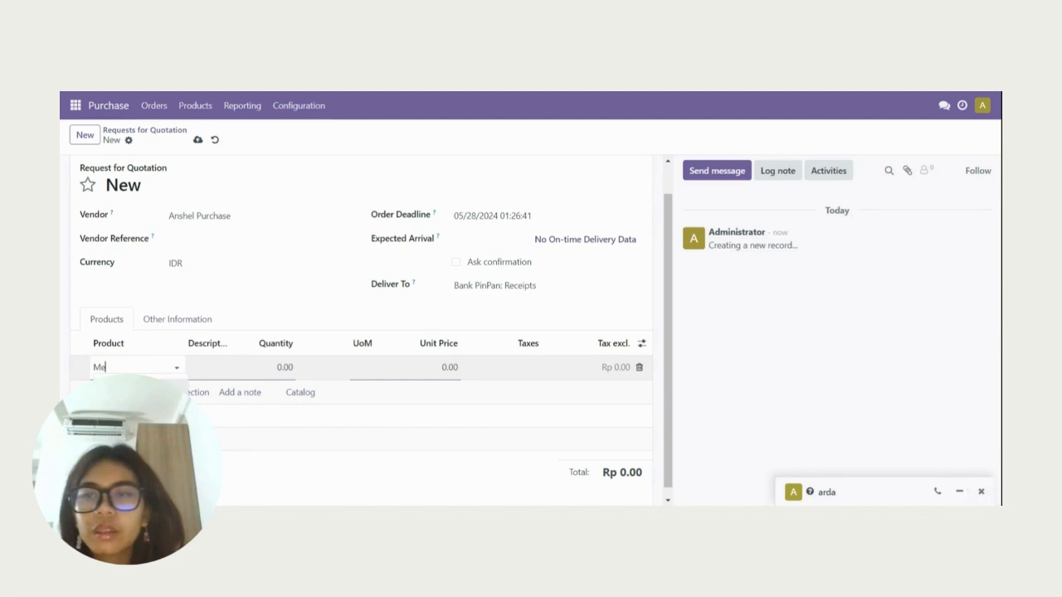
{"action": "left_click", "coordinate": [137, 391]}
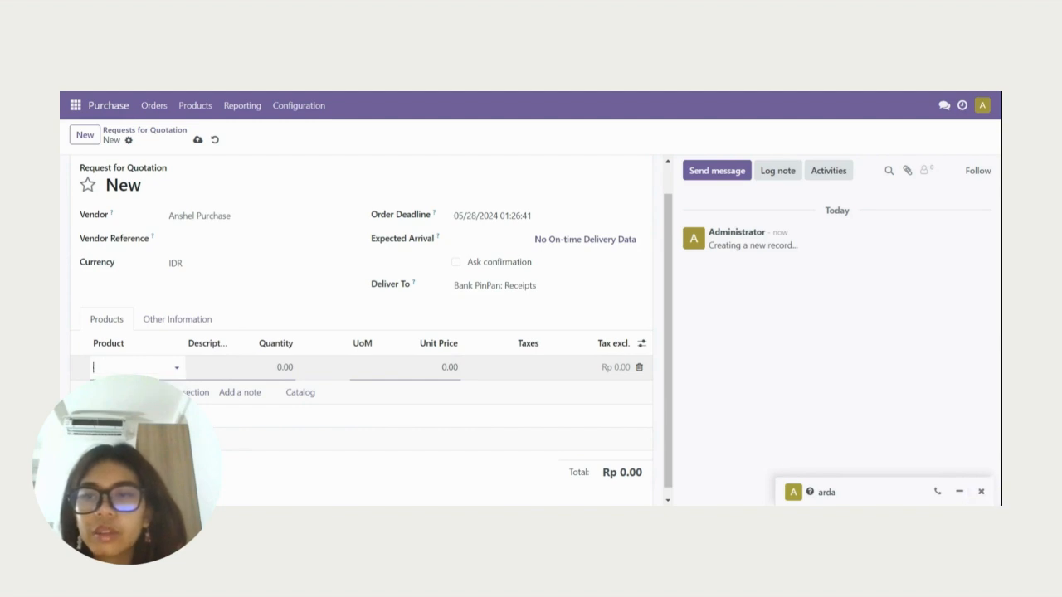
{"action": "left_click", "coordinate": [284, 369]}
{"action": "type", "text": "5"}
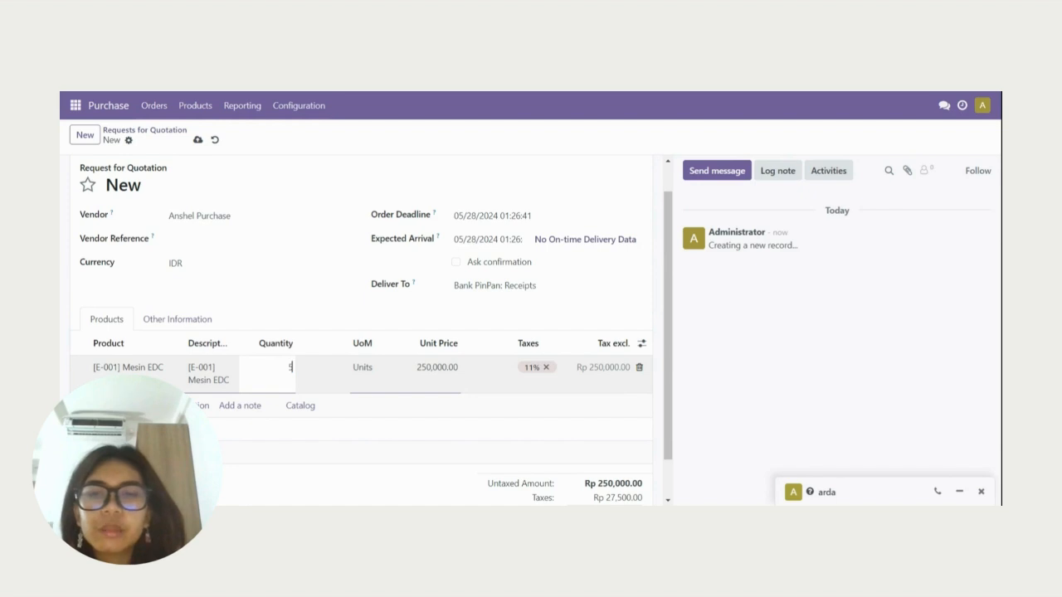
{"action": "scroll", "coordinate": [463, 265], "scroll_direction": "down", "scroll_amount": 1}
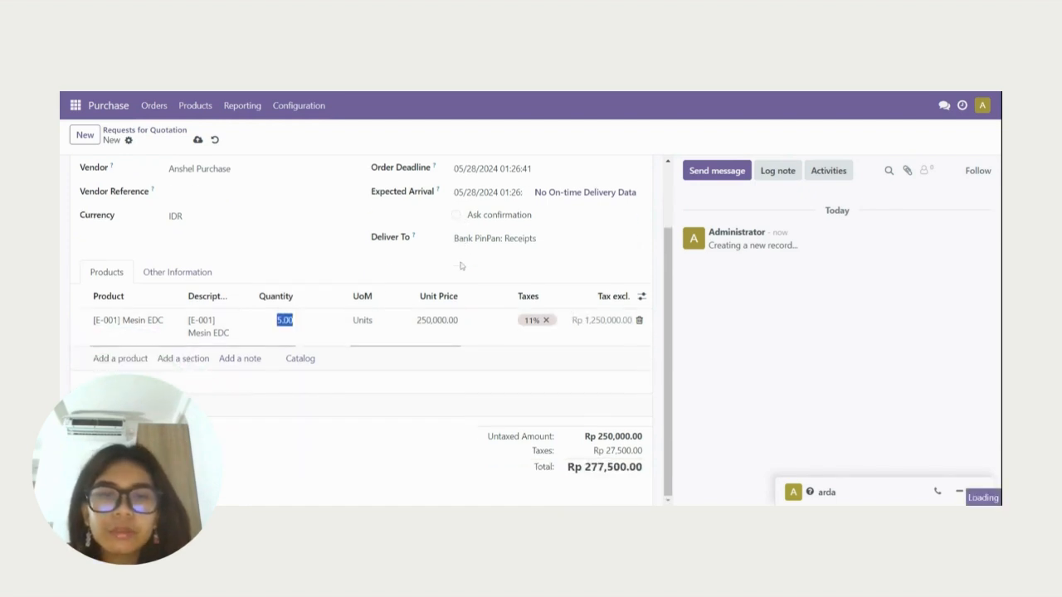
{"action": "scroll", "coordinate": [408, 338], "scroll_direction": "up", "scroll_amount": 2}
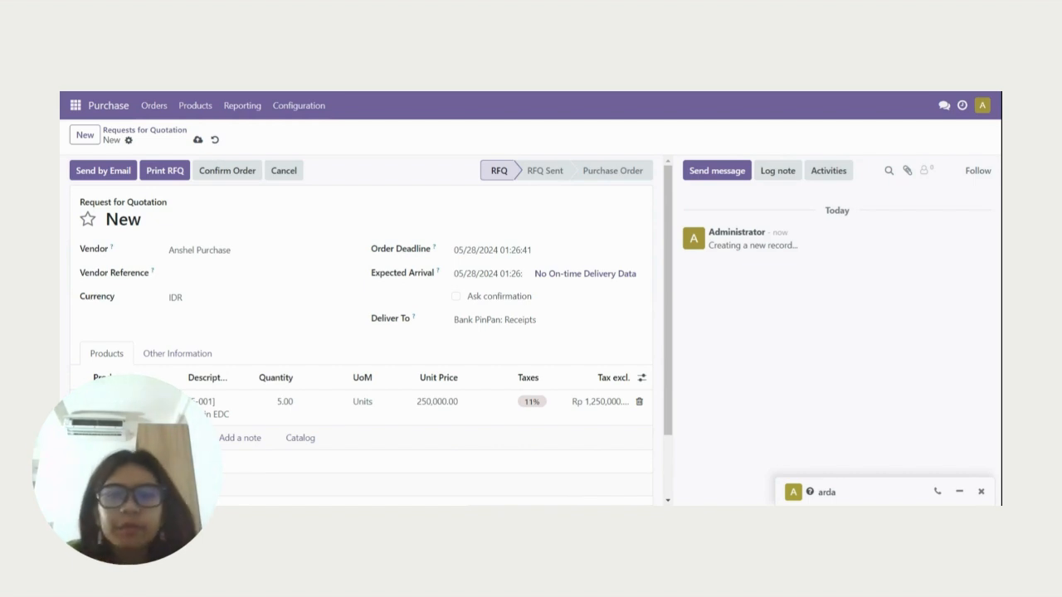
Check the Mesin EDC line's unit price and order totals, and save the request for quotation
{"action": "scroll", "coordinate": [451, 372], "scroll_direction": "down", "scroll_amount": 2}
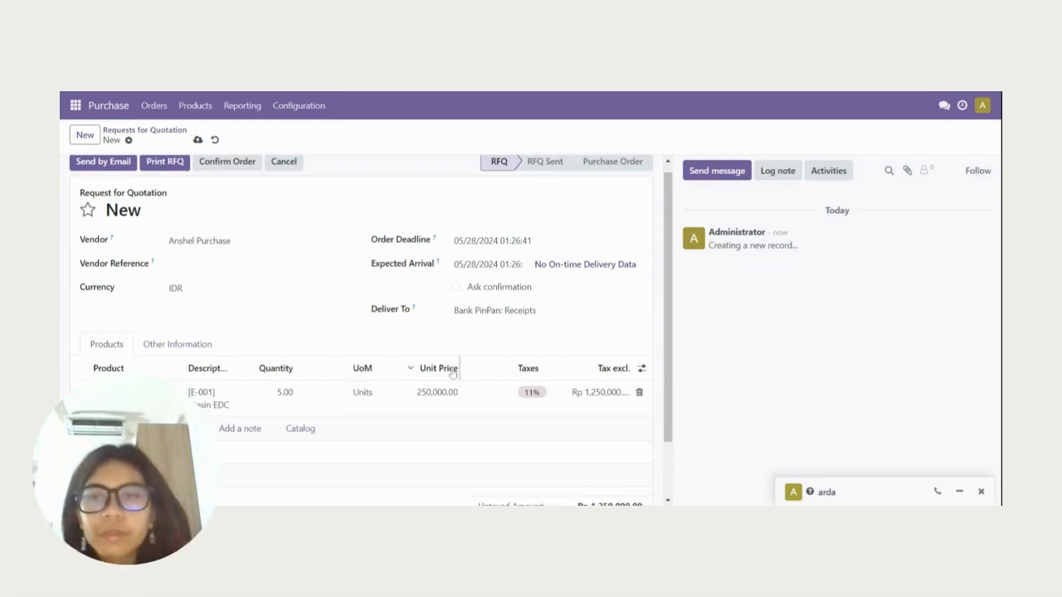
{"action": "left_click", "coordinate": [427, 323]}
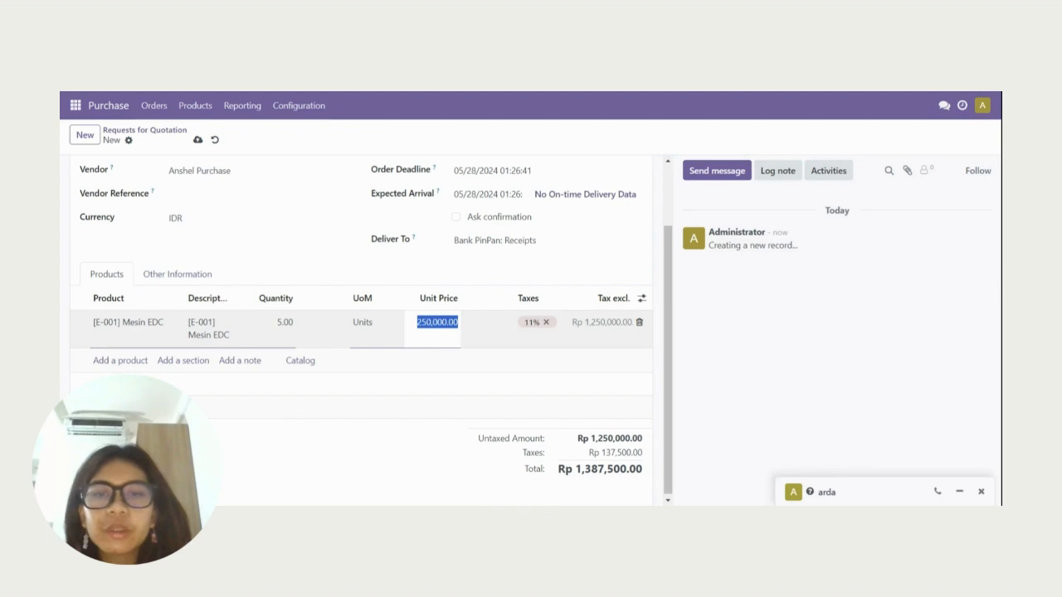
{"action": "left_click", "coordinate": [387, 467]}
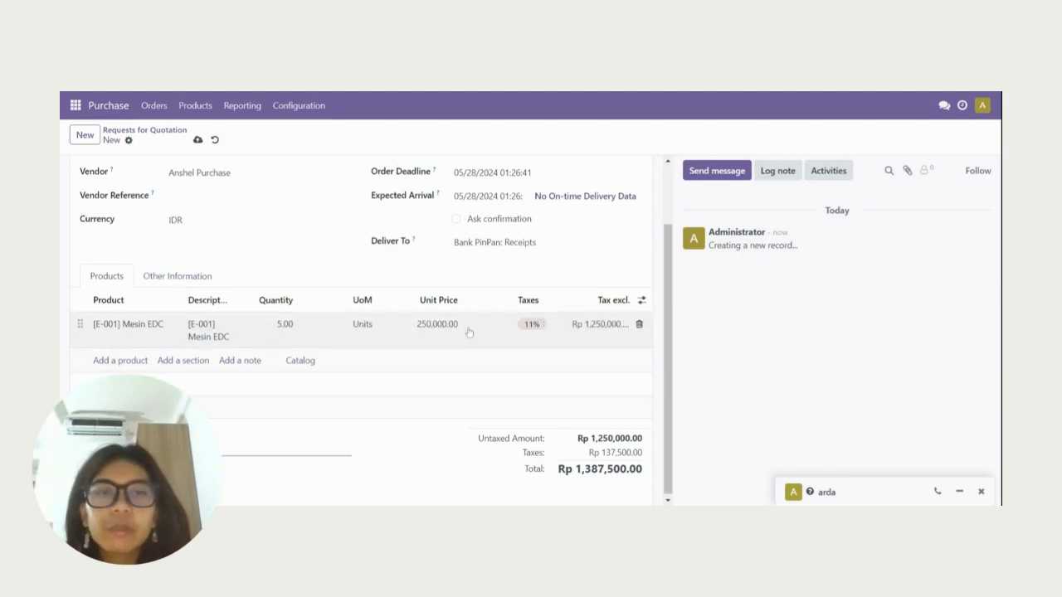
{"action": "scroll", "coordinate": [448, 357], "scroll_direction": "up", "scroll_amount": 2}
{"action": "scroll", "coordinate": [437, 406], "scroll_direction": "down", "scroll_amount": 2}
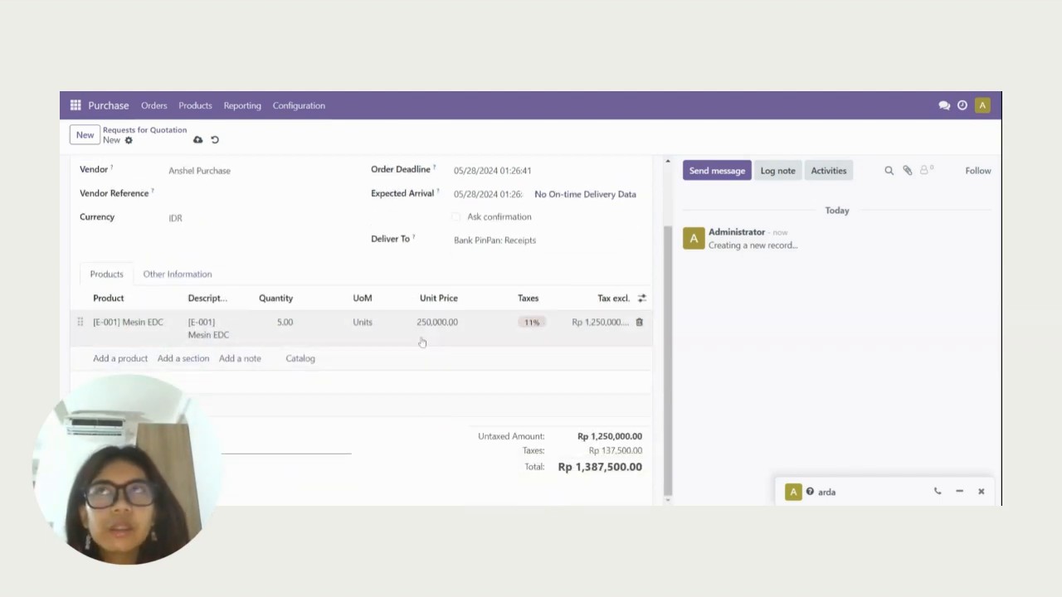
{"action": "scroll", "coordinate": [423, 343], "scroll_direction": "up", "scroll_amount": 2}
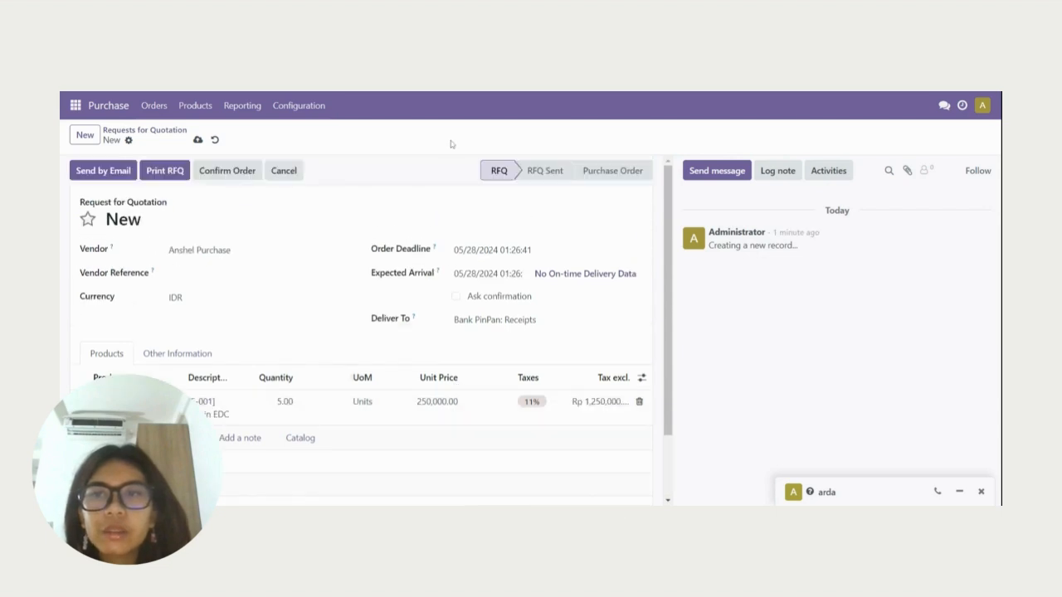
{"action": "left_click", "coordinate": [198, 139]}
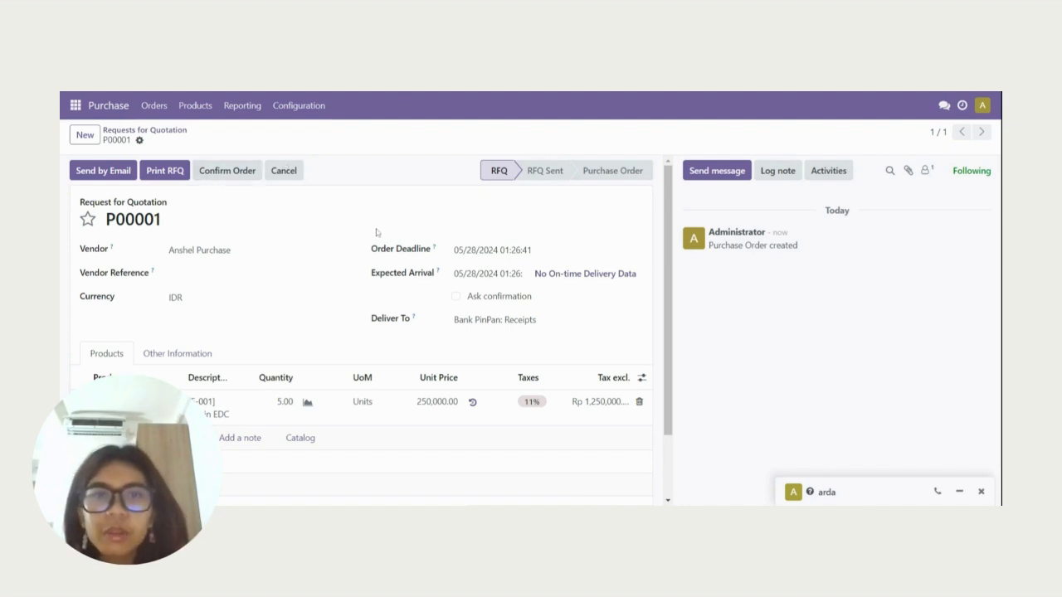
Confirm the saved request for quotation as a purchase order
{"action": "scroll", "coordinate": [376, 232], "scroll_direction": "down", "scroll_amount": 1}
{"action": "scroll", "coordinate": [307, 218], "scroll_direction": "up", "scroll_amount": 1}
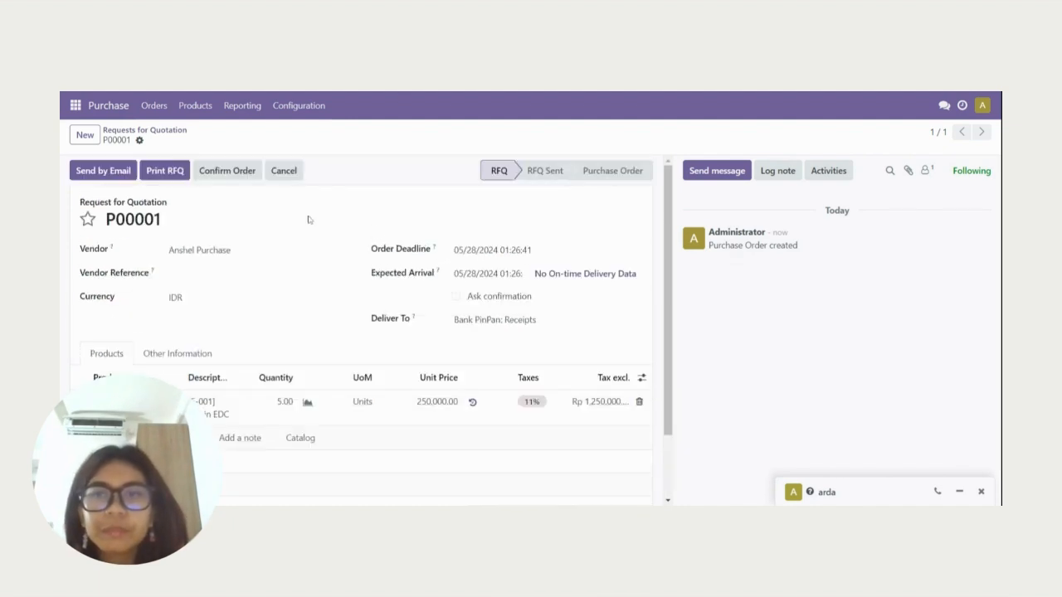
{"action": "left_click", "coordinate": [236, 174]}
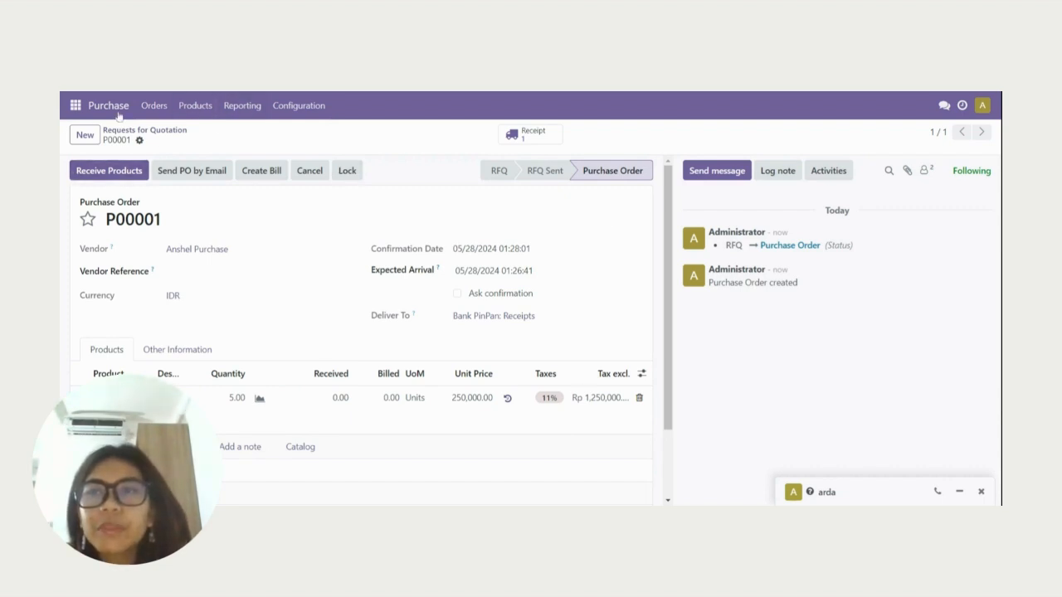
Open the receipts to process in the Inventory app and check the source document of the pending receipt
{"action": "left_click", "coordinate": [76, 106]}
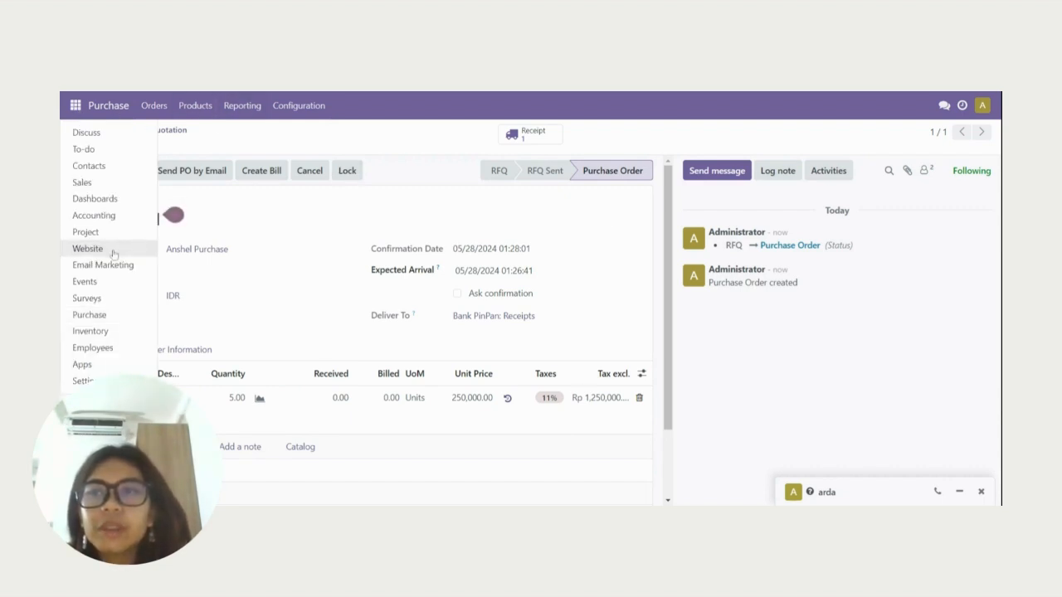
{"action": "left_click", "coordinate": [113, 336]}
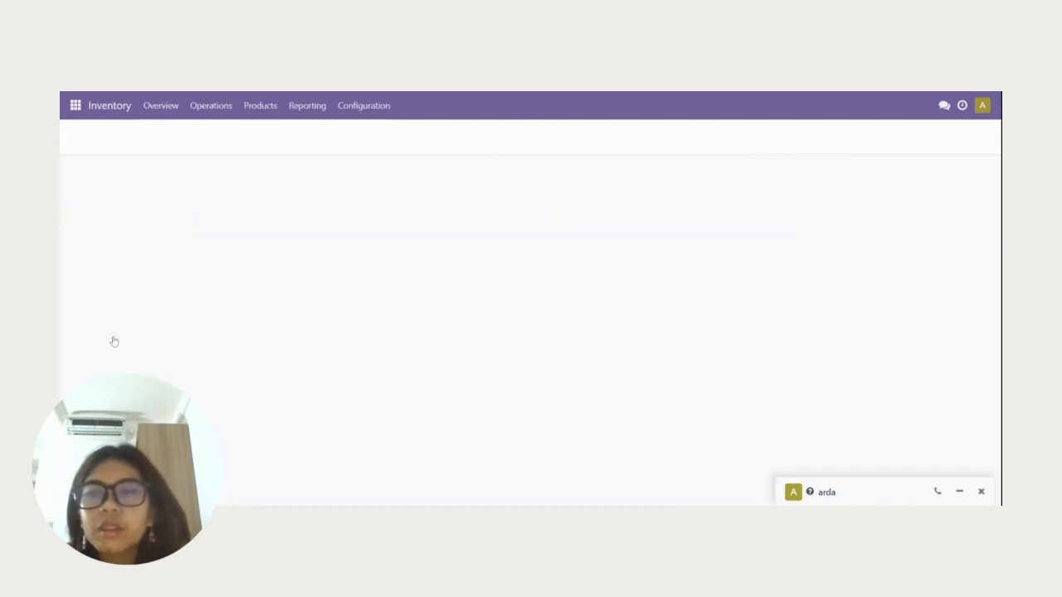
{"action": "left_click", "coordinate": [582, 507]}
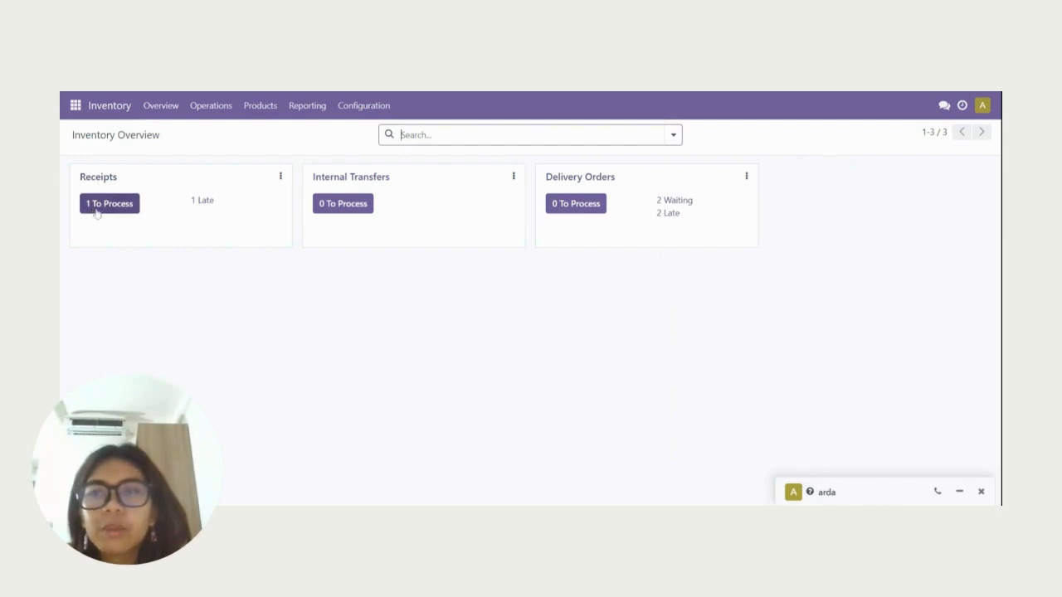
{"action": "left_click", "coordinate": [96, 193]}
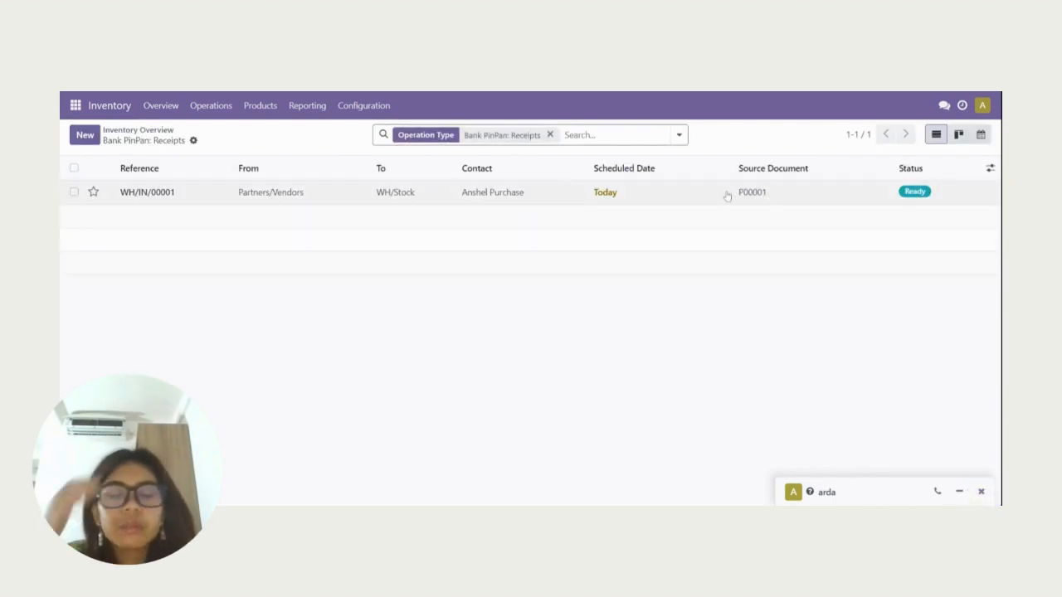
{"action": "double_click", "coordinate": [760, 194]}
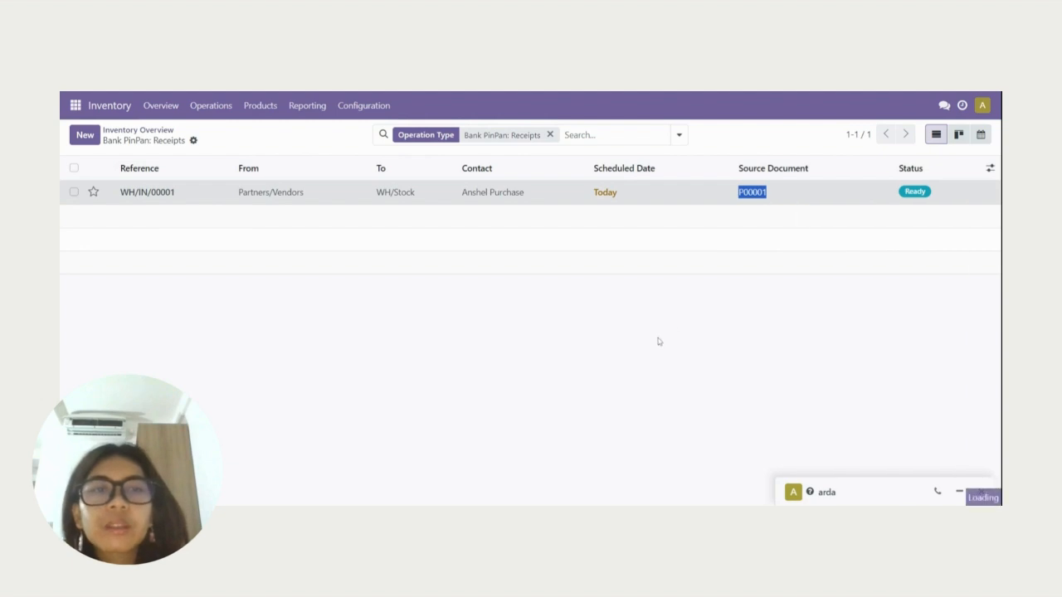
{"action": "left_click", "coordinate": [93, 92]}
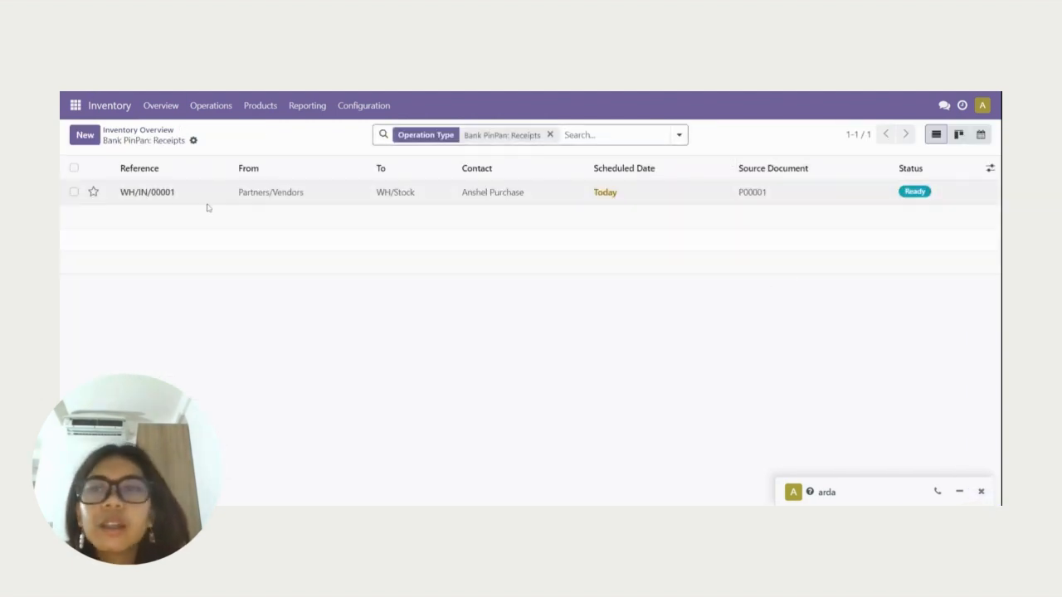
Open the pending Mesin EDC receipt and validate it for 5 units
{"action": "left_click", "coordinate": [302, 193]}
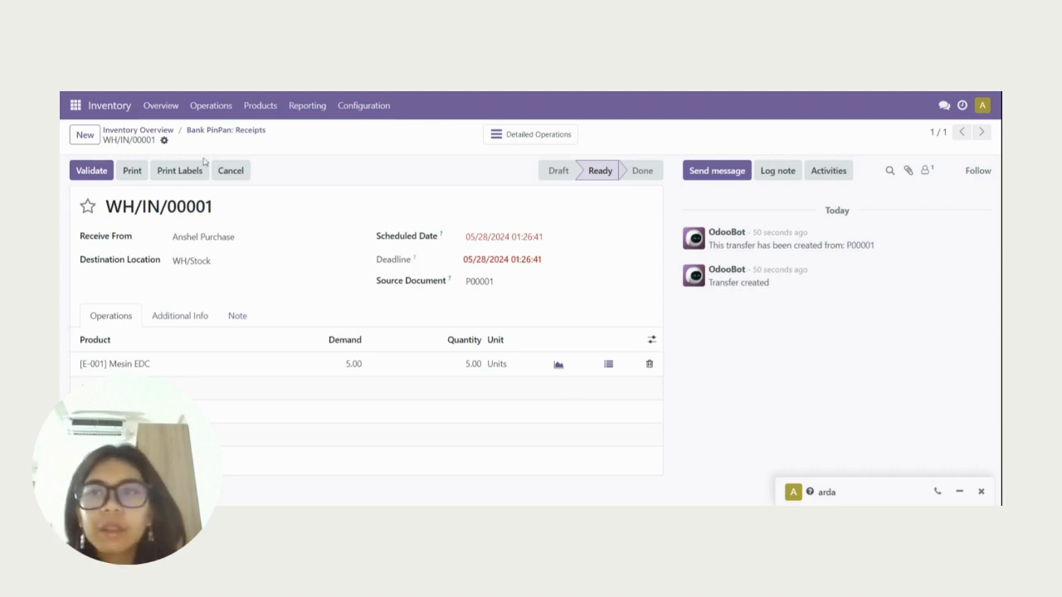
{"action": "left_click", "coordinate": [92, 170]}
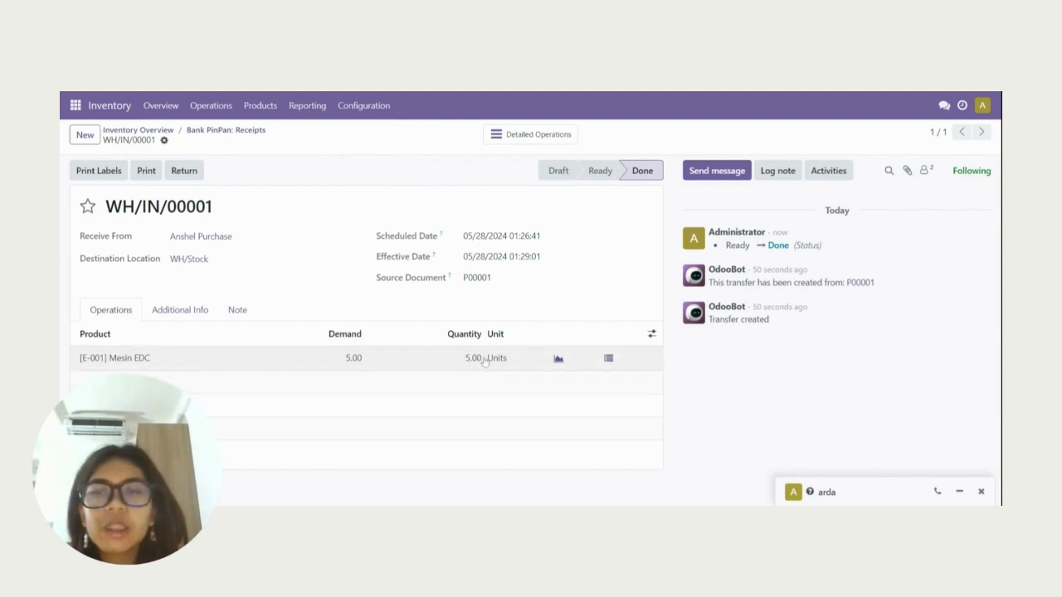
Open the stock report and select the [E-001] Mesin EDC row to check its on-hand quantity and value
{"action": "left_click", "coordinate": [265, 109]}
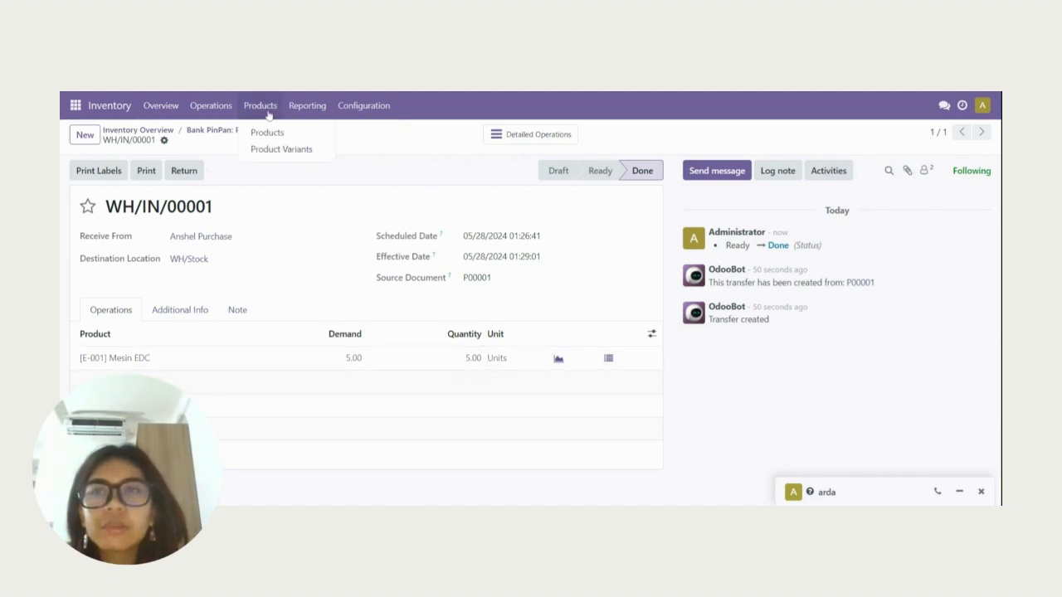
{"action": "left_click", "coordinate": [302, 106]}
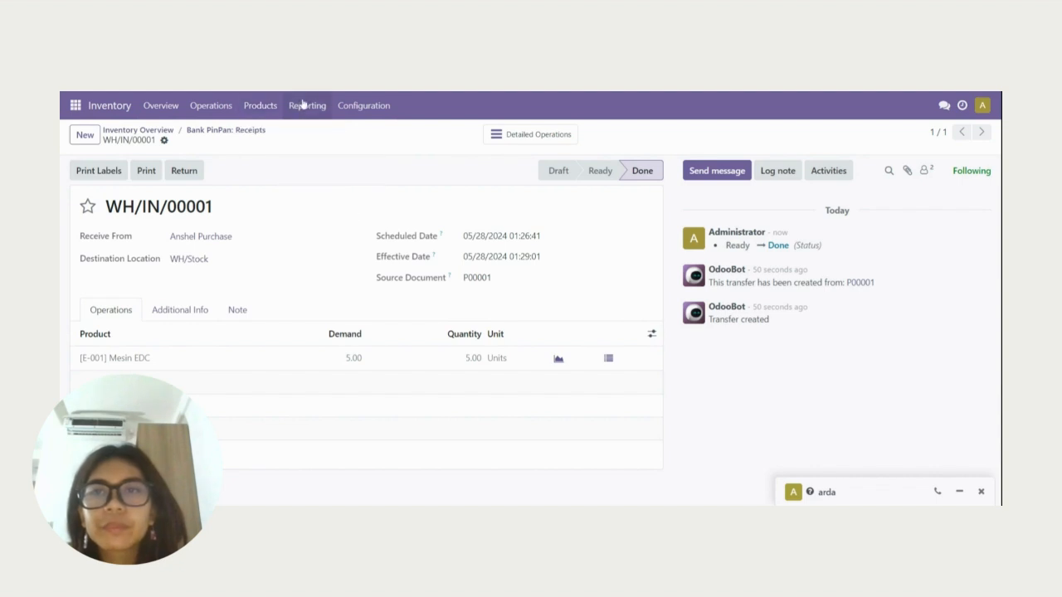
{"action": "left_click", "coordinate": [307, 106]}
{"action": "left_click", "coordinate": [338, 151]}
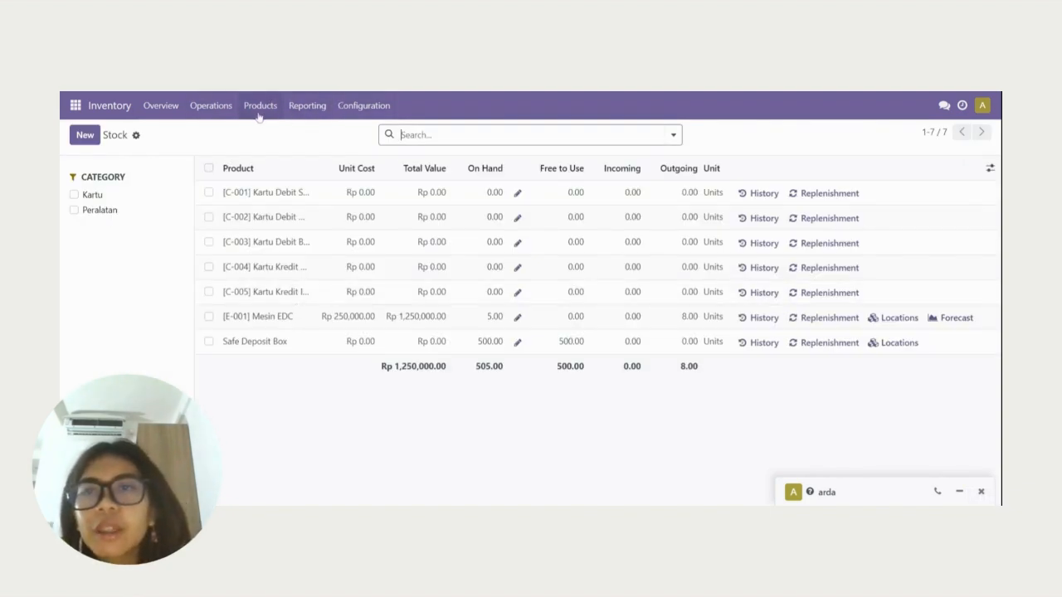
{"action": "left_click", "coordinate": [313, 113]}
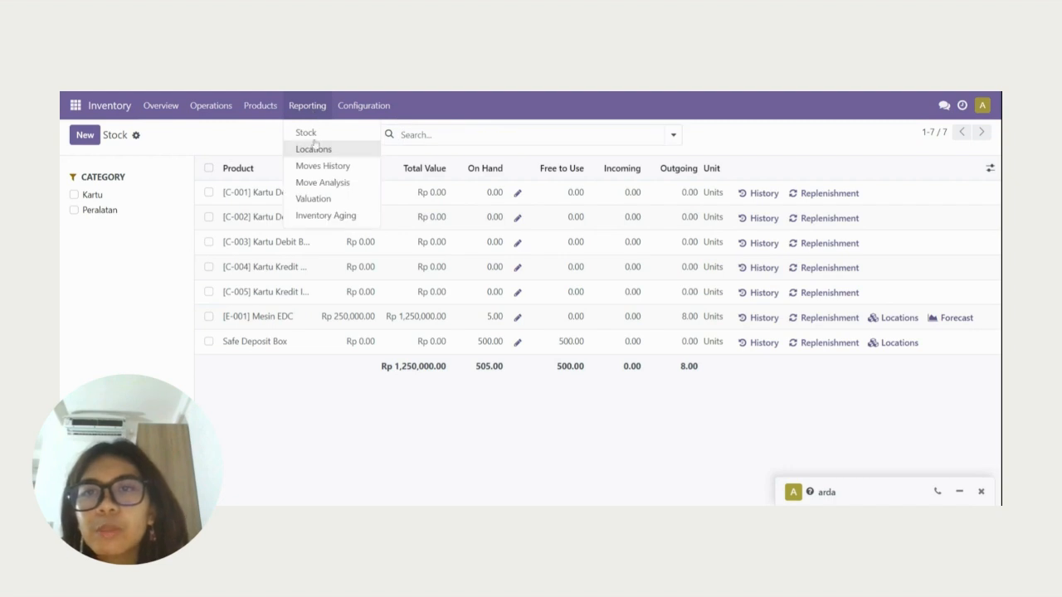
{"action": "left_click", "coordinate": [219, 149]}
{"action": "left_click", "coordinate": [209, 318]}
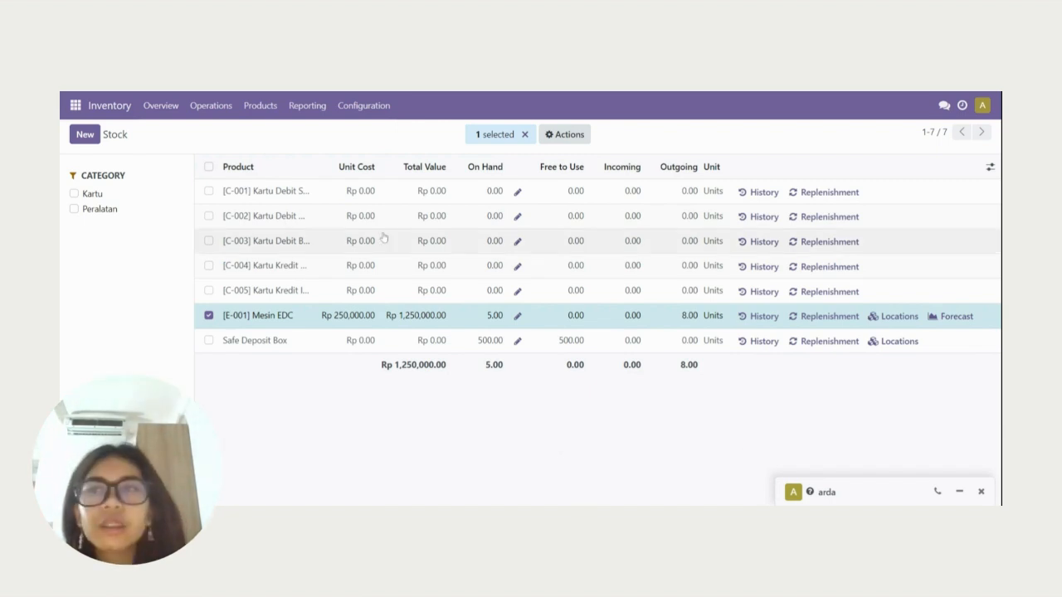
Switch to the Sales app and start a new quotation
{"action": "left_click", "coordinate": [74, 106]}
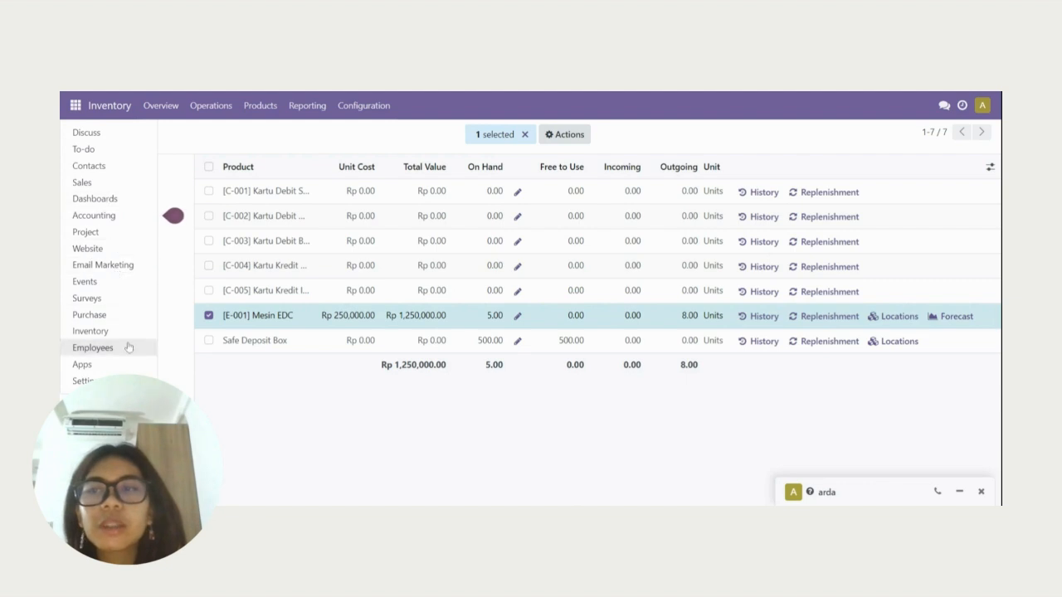
{"action": "left_click", "coordinate": [81, 181]}
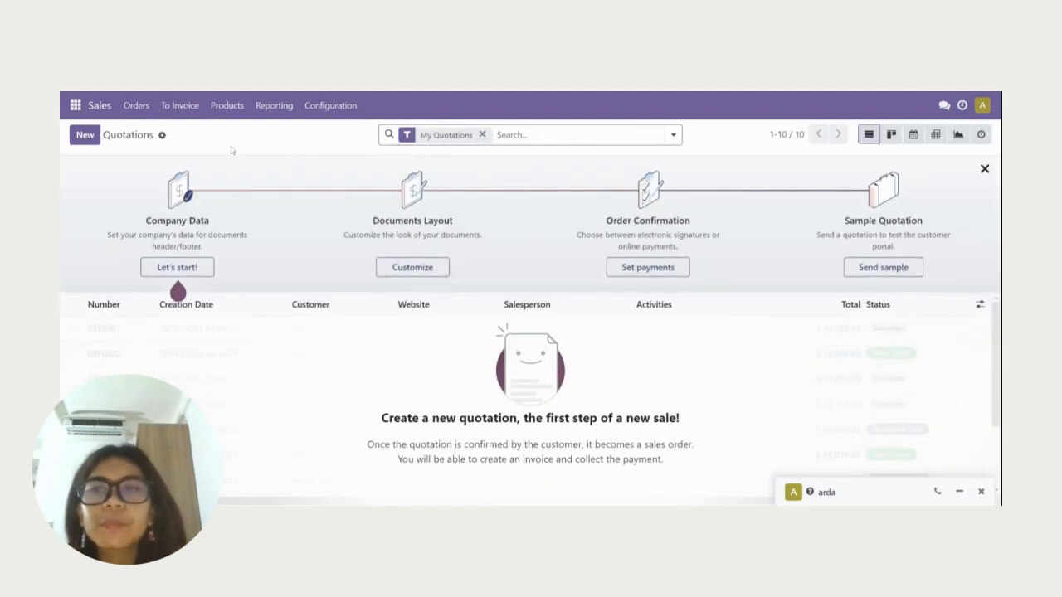
{"action": "left_click", "coordinate": [85, 134]}
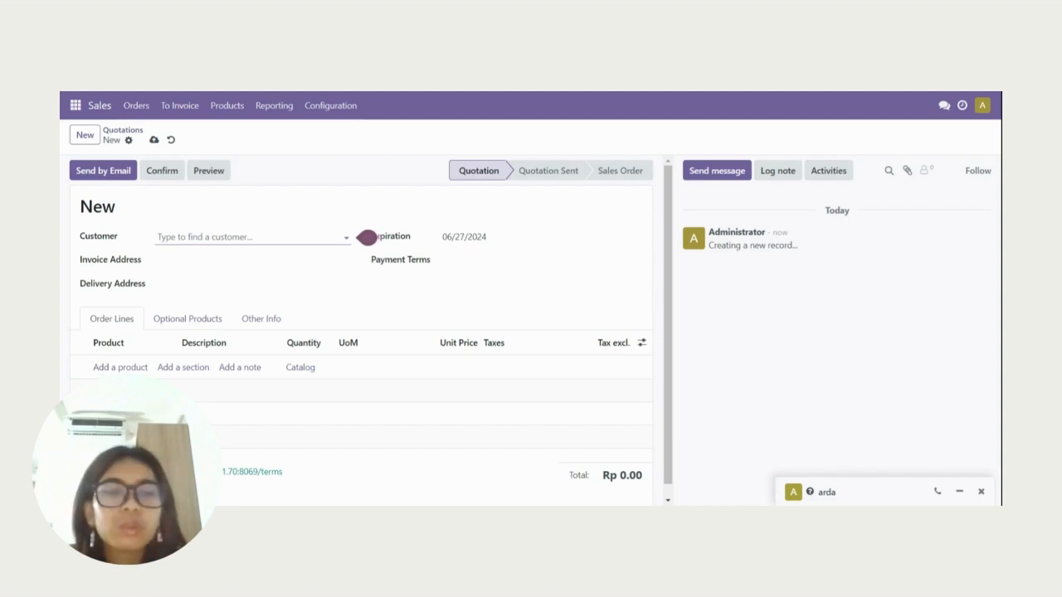
{"action": "scroll", "coordinate": [346, 322], "scroll_direction": "down", "scroll_amount": 1}
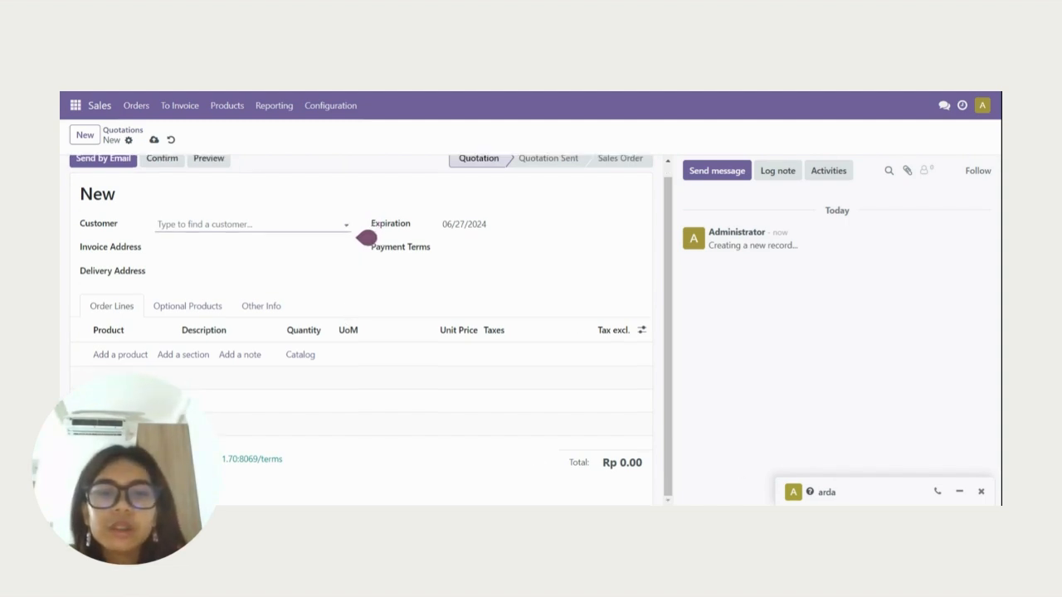
{"action": "scroll", "coordinate": [366, 238], "scroll_direction": "up", "scroll_amount": 1}
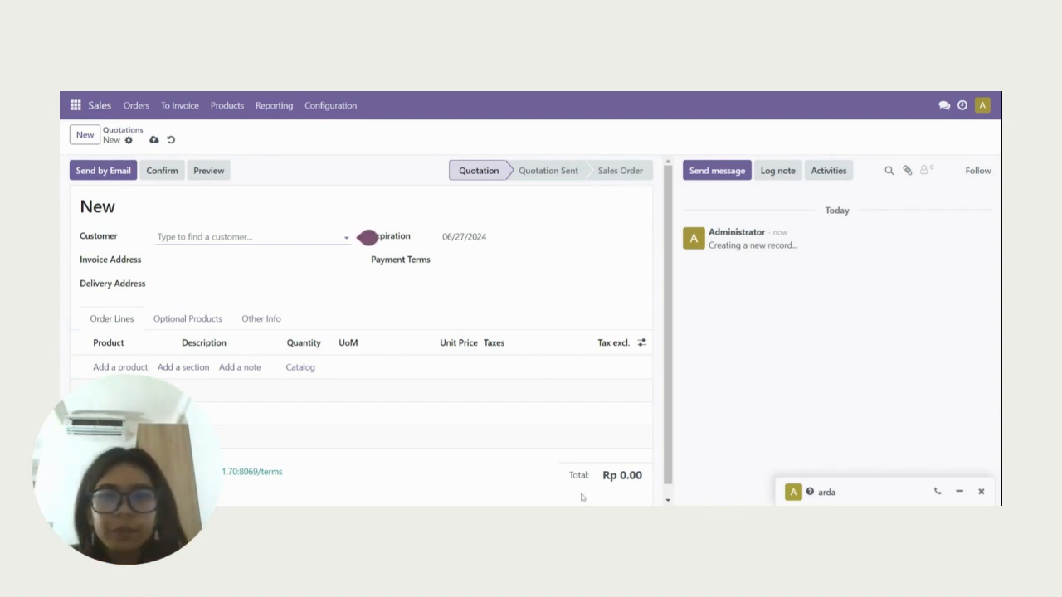
Look through the full customer list and set Bank PinPan as the quotation's customer
{"action": "left_click", "coordinate": [229, 236]}
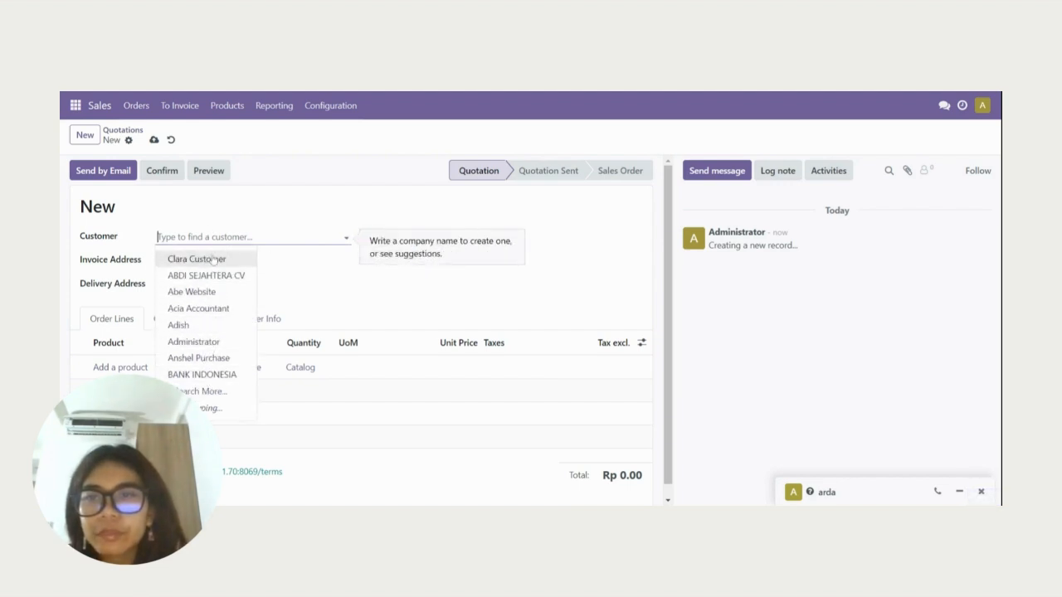
{"action": "left_click", "coordinate": [201, 391]}
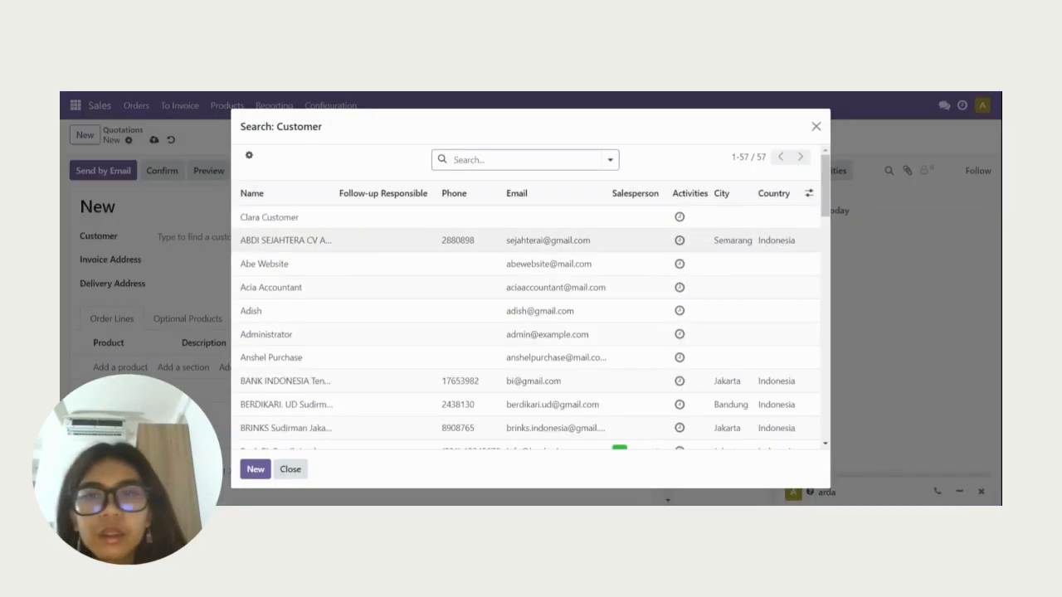
{"action": "scroll", "coordinate": [324, 329], "scroll_direction": "down", "scroll_amount": 2}
{"action": "scroll", "coordinate": [324, 330], "scroll_direction": "down", "scroll_amount": 1}
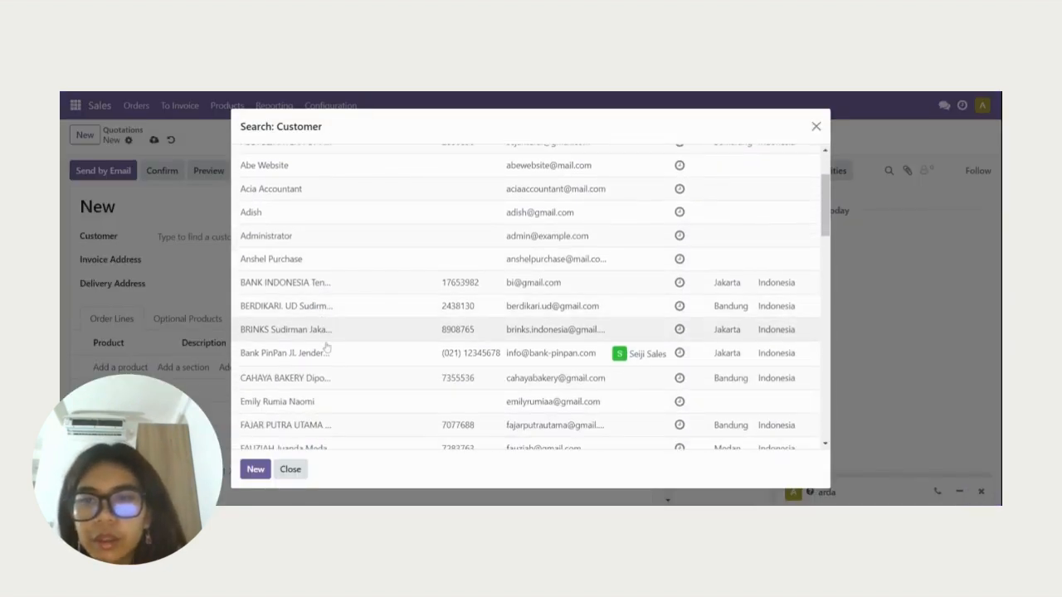
{"action": "scroll", "coordinate": [358, 362], "scroll_direction": "up", "scroll_amount": 1}
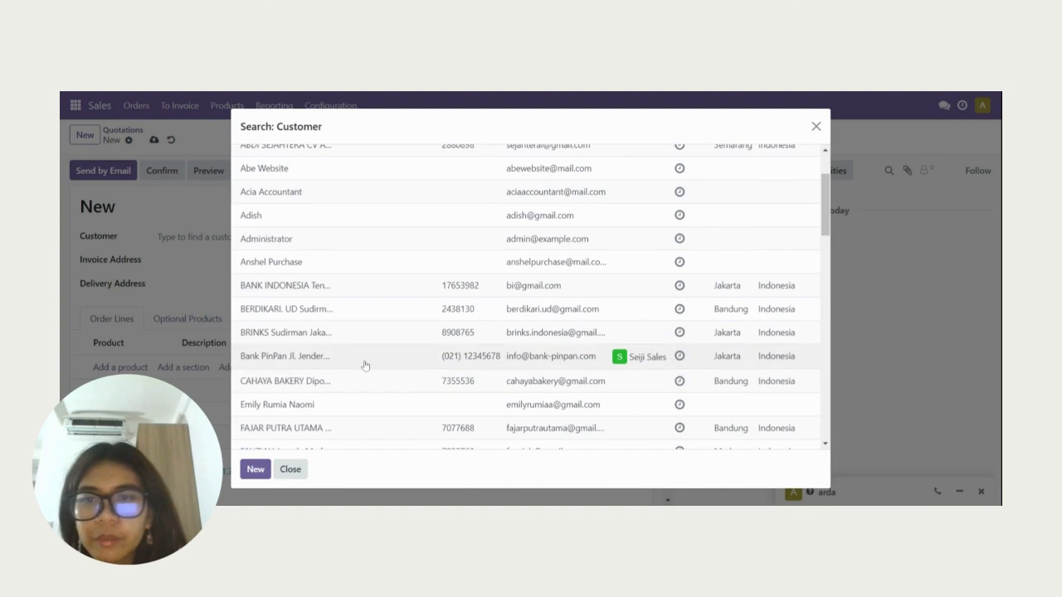
{"action": "left_click", "coordinate": [364, 362]}
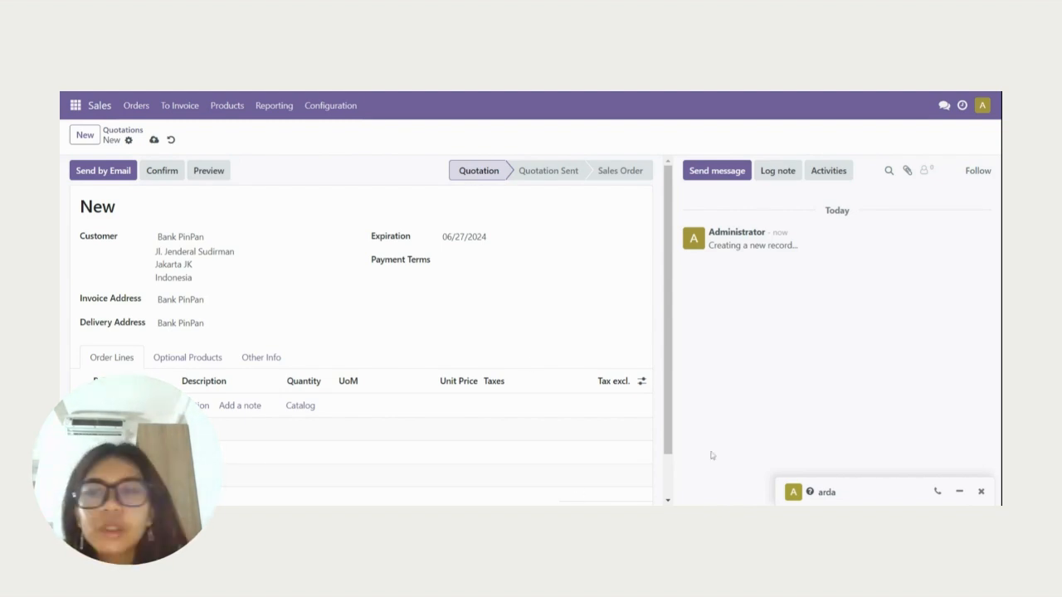
Add the Safe Deposit Box product to the quotation's order lines with a quantity of 5 units
{"action": "scroll", "coordinate": [249, 390], "scroll_direction": "down", "scroll_amount": 2}
{"action": "left_click", "coordinate": [121, 355]}
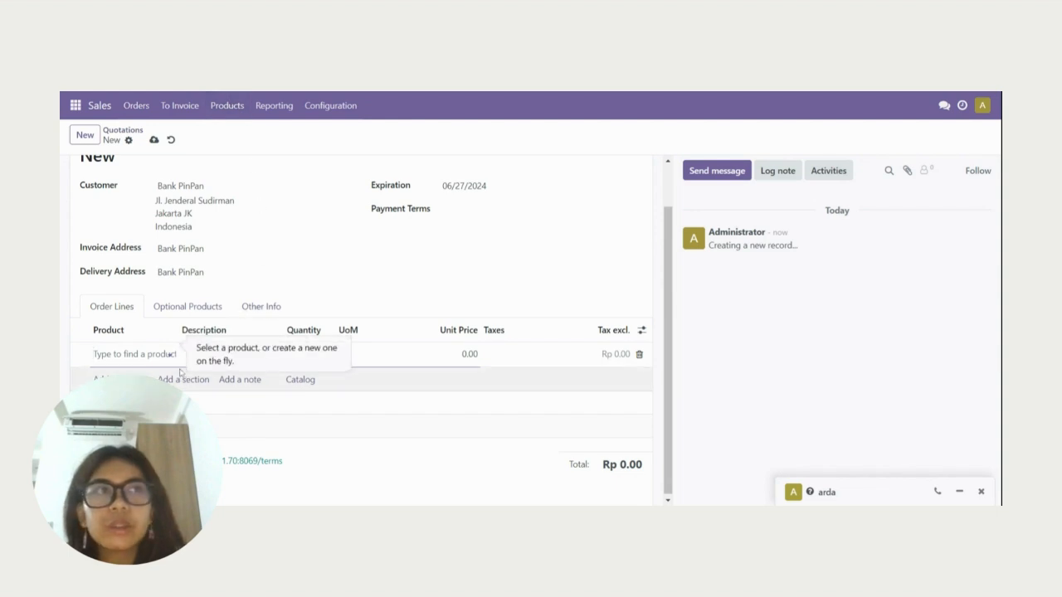
{"action": "type", "text": "S"}
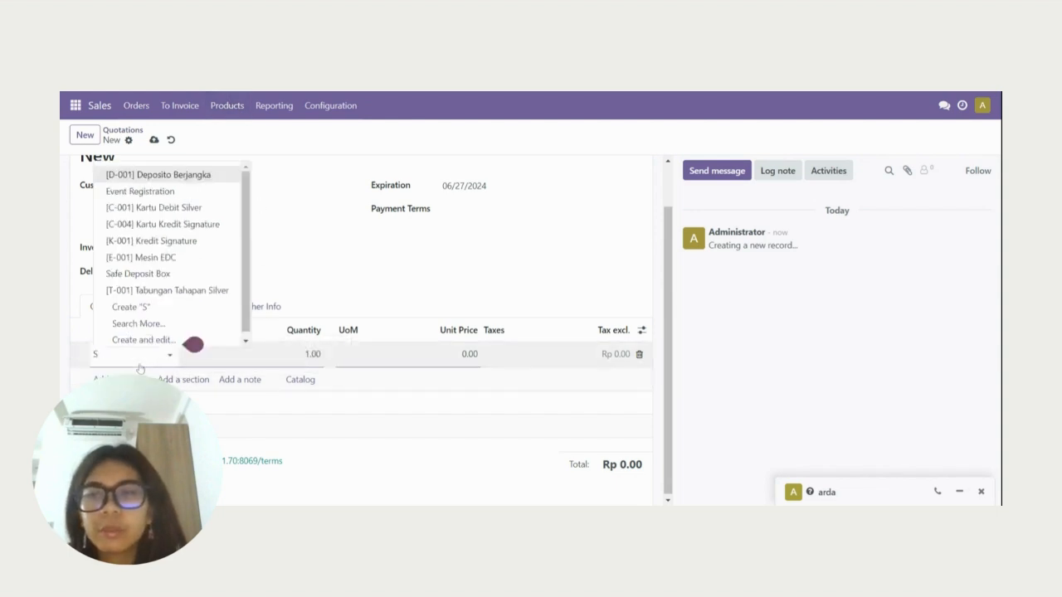
{"action": "left_click", "coordinate": [138, 274]}
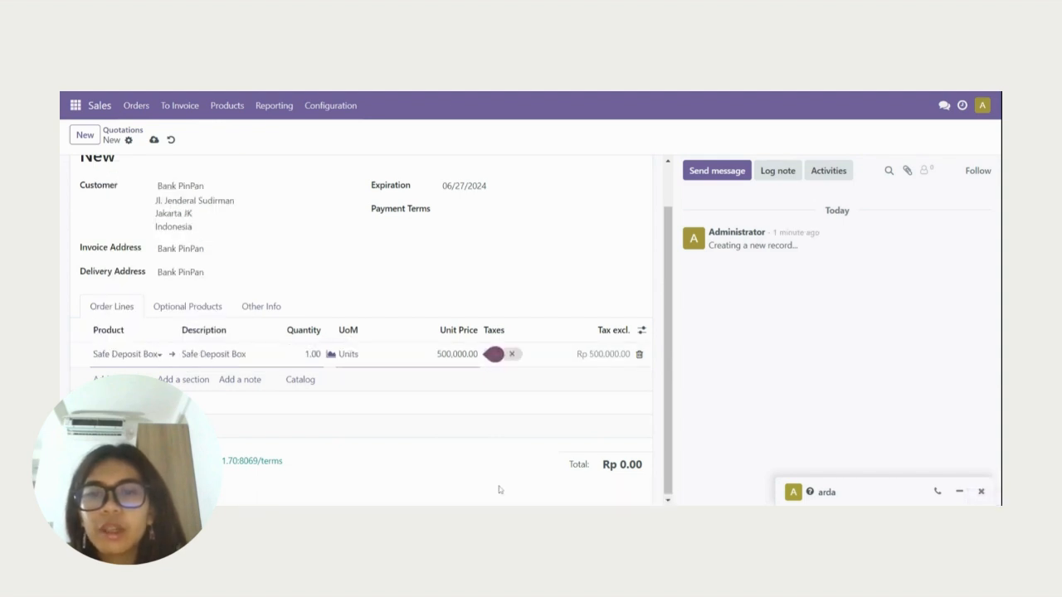
{"action": "left_click", "coordinate": [304, 356]}
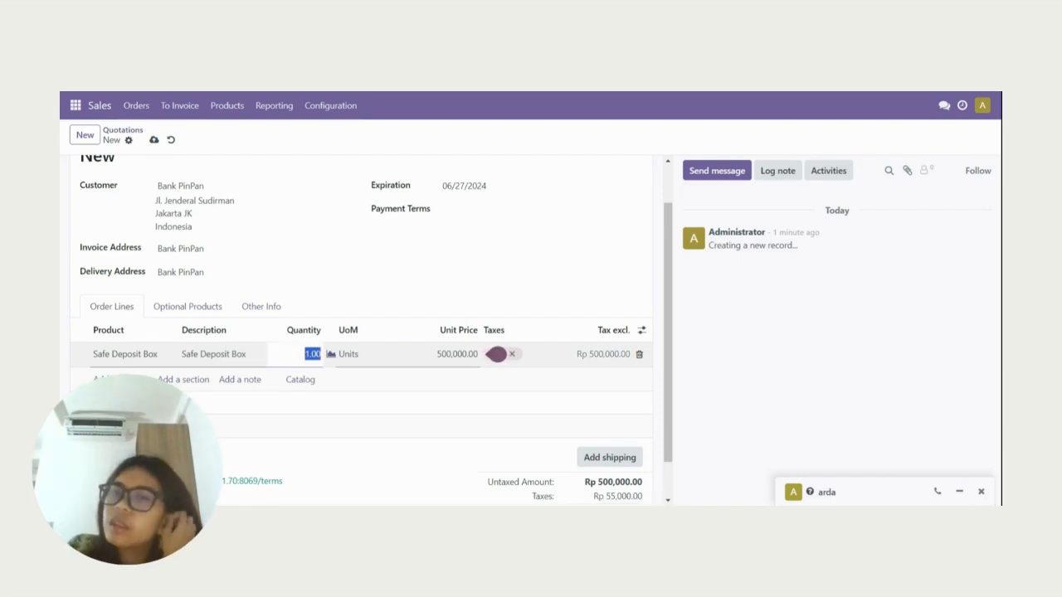
{"action": "type", "text": "5"}
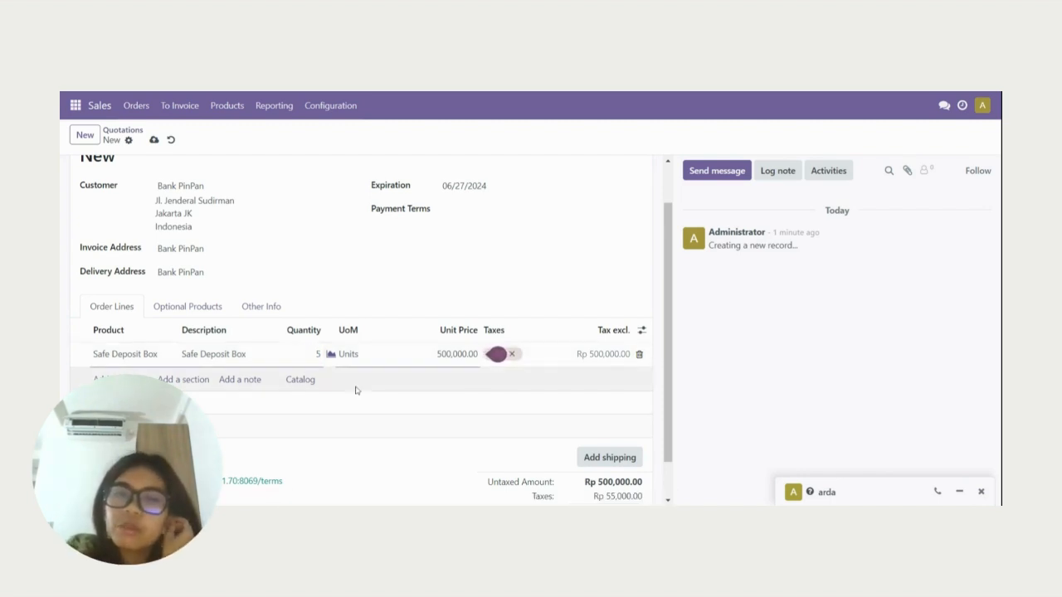
{"action": "left_click", "coordinate": [459, 329]}
{"action": "left_click", "coordinate": [410, 436]}
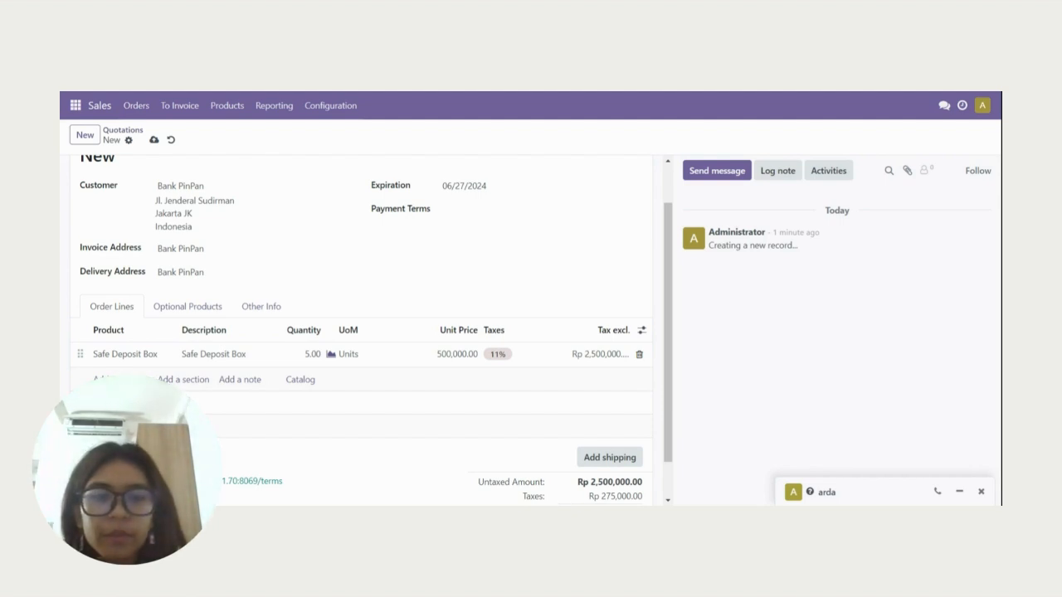
Save the Safe Deposit Box quotation, try to confirm it as a sales order and dismiss the error dialog
{"action": "scroll", "coordinate": [407, 373], "scroll_direction": "up", "scroll_amount": 1}
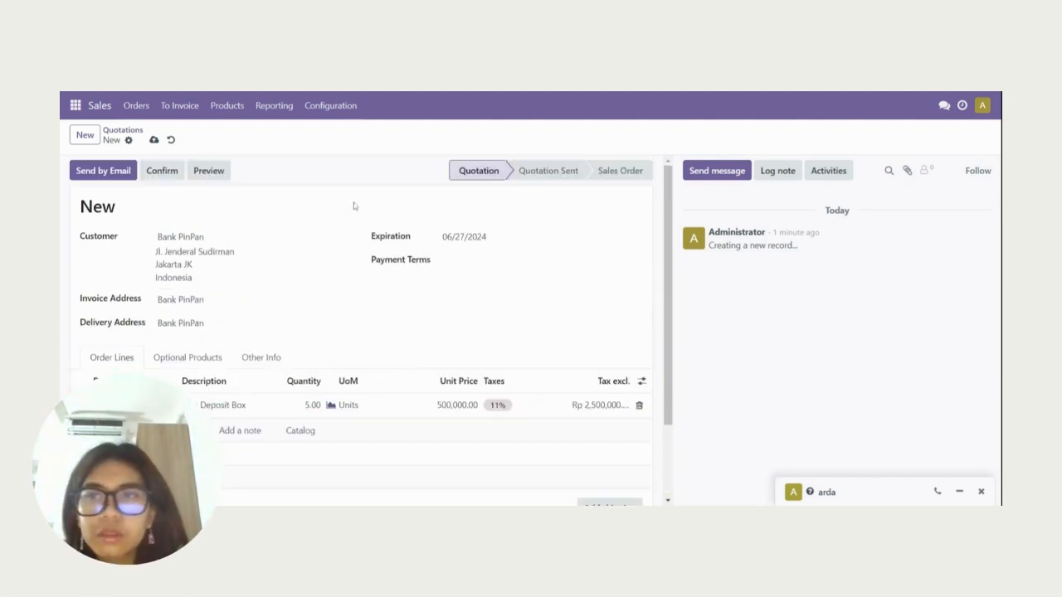
{"action": "left_click", "coordinate": [154, 140]}
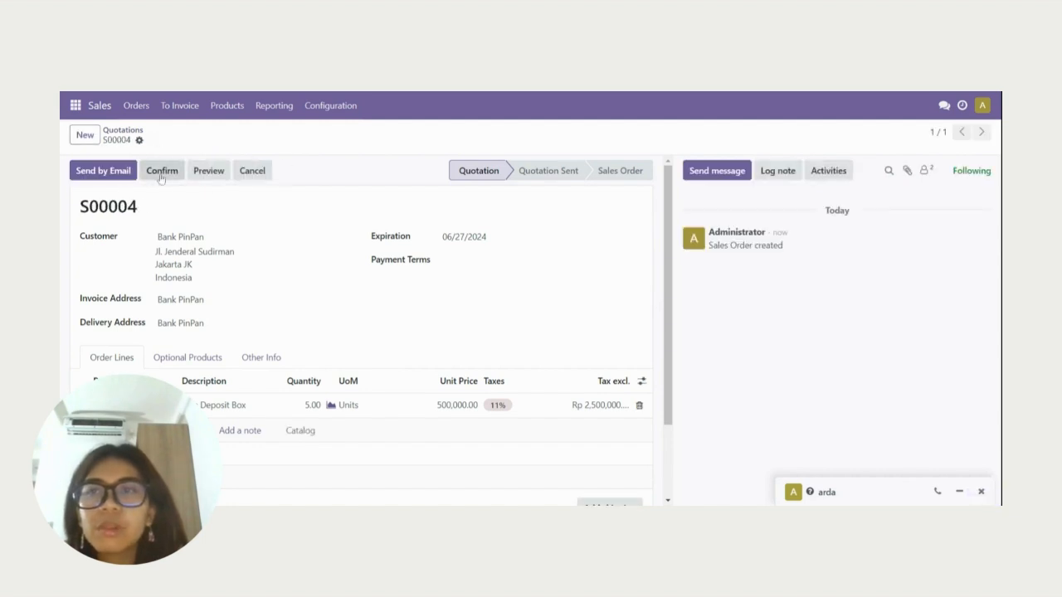
{"action": "left_click", "coordinate": [162, 171]}
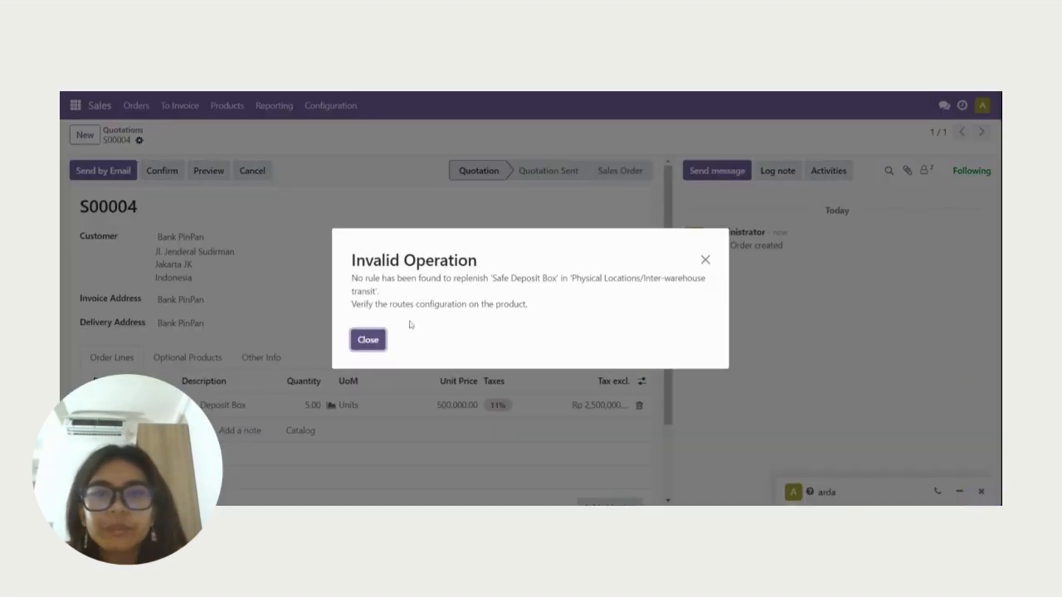
{"action": "left_click", "coordinate": [368, 342]}
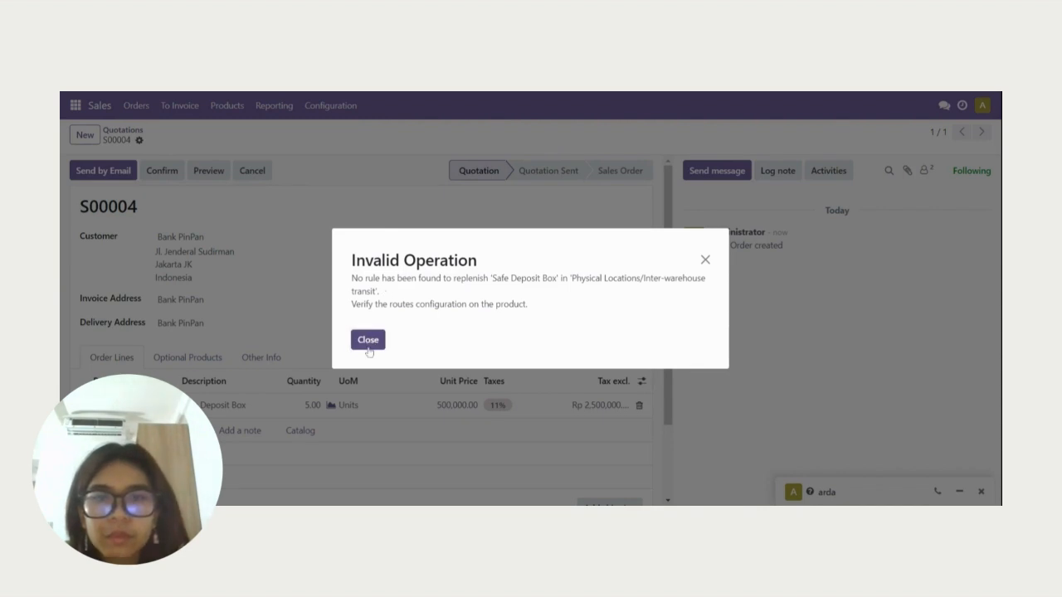
{"action": "left_click", "coordinate": [369, 342]}
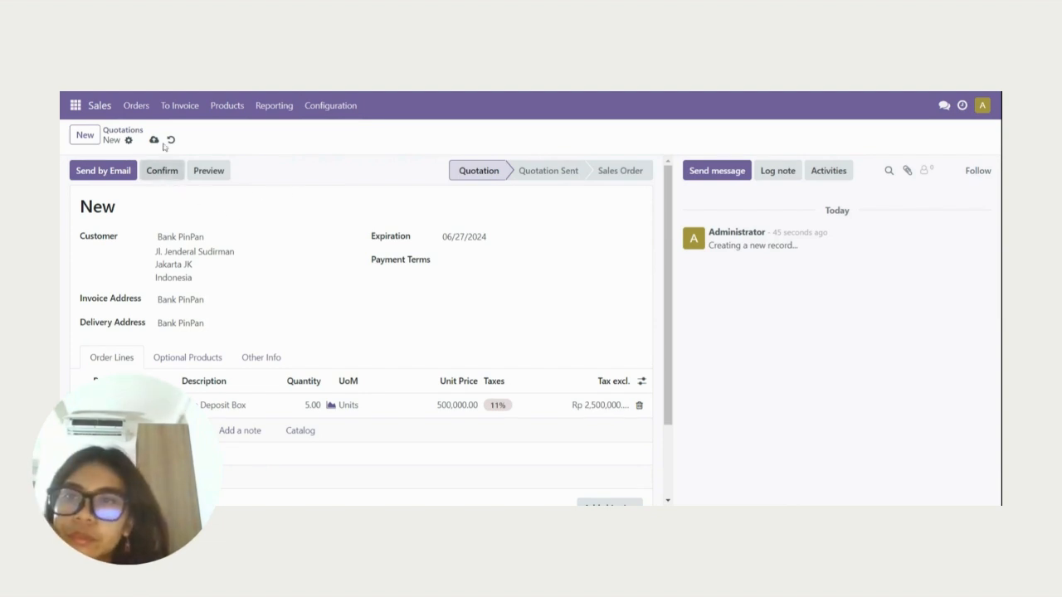
Retry confirming the new Bank PinPan quotation for 5 Safe Deposit Box units, open its line's taxes for editing and save the quotation
{"action": "left_click", "coordinate": [162, 170]}
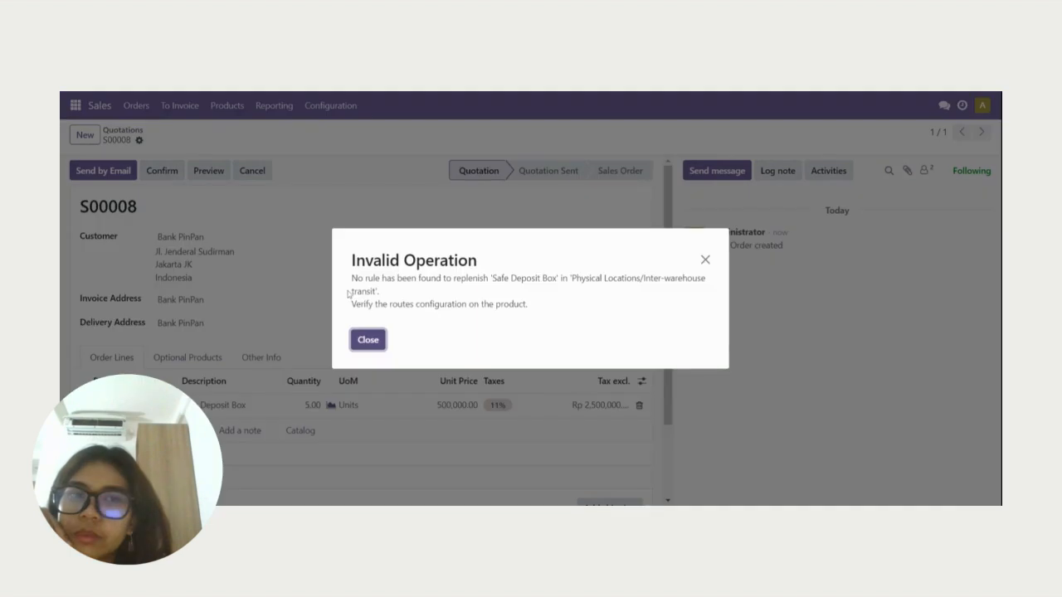
{"action": "left_click", "coordinate": [369, 340]}
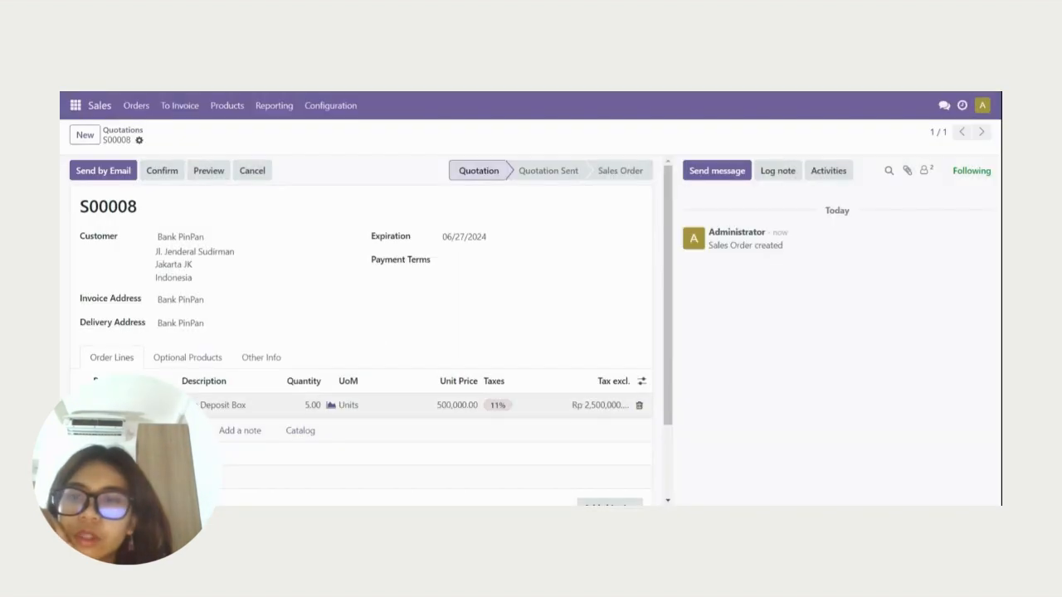
{"action": "left_click", "coordinate": [494, 405]}
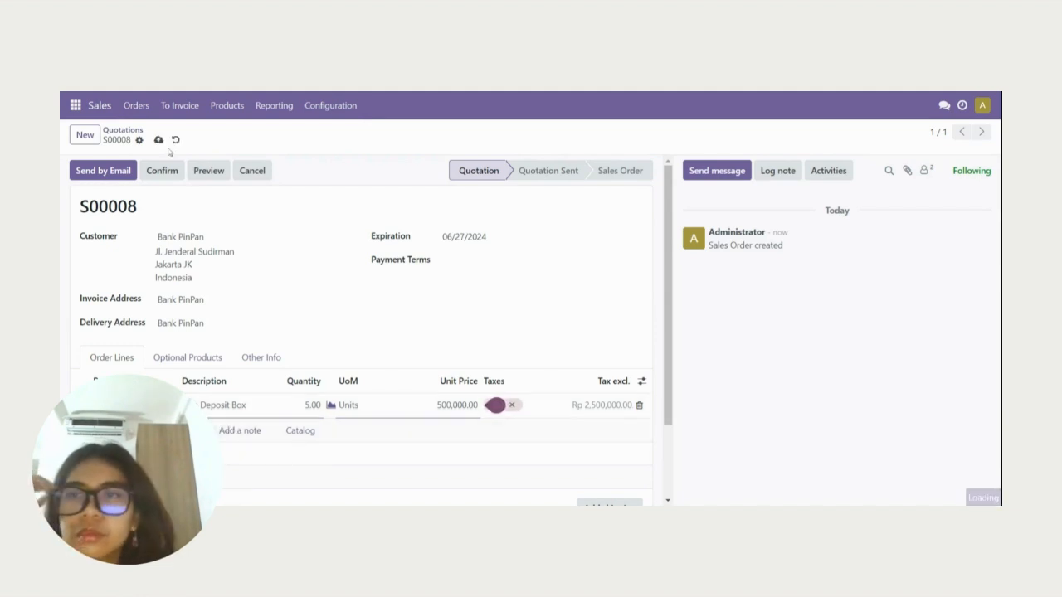
{"action": "left_click", "coordinate": [158, 140]}
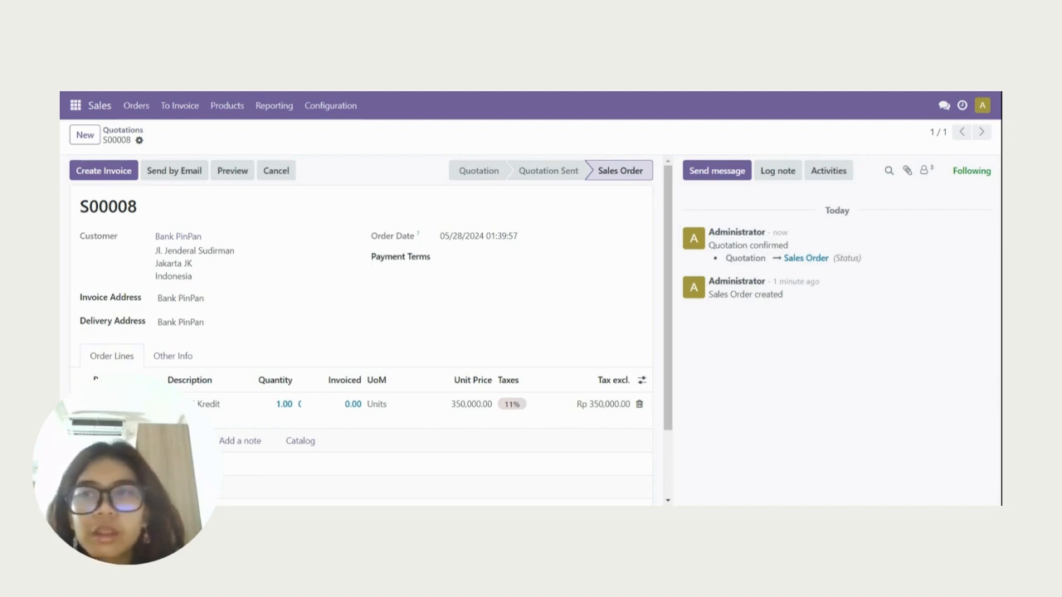
Switch to the Inventory app and review the lists of receipts and deliveries with their source documents and statuses
{"action": "left_click", "coordinate": [75, 106]}
{"action": "left_click", "coordinate": [98, 332]}
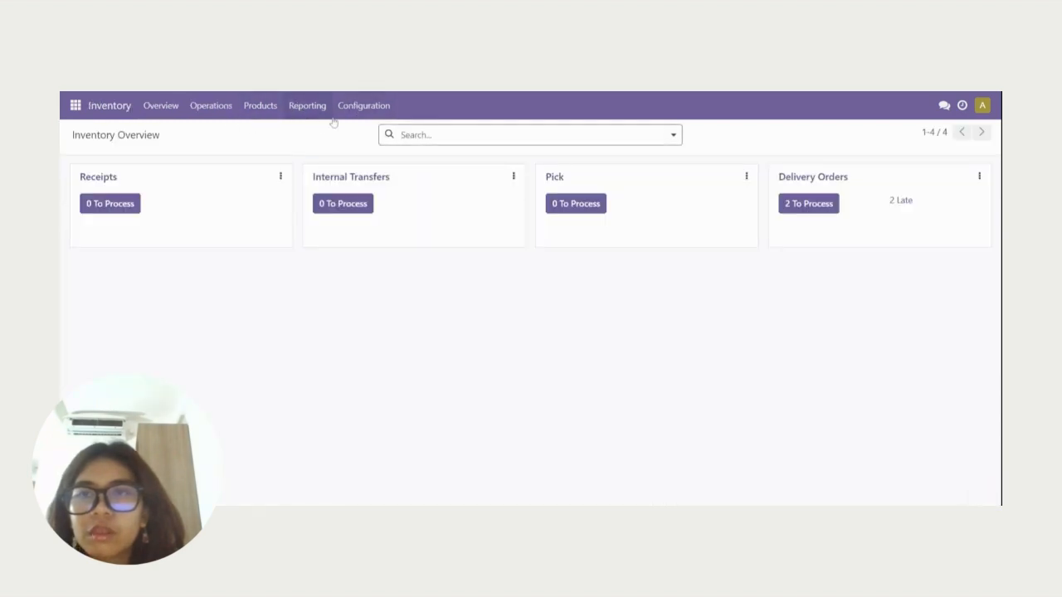
{"action": "left_click", "coordinate": [363, 107]}
{"action": "mouse_move", "coordinate": [306, 103]}
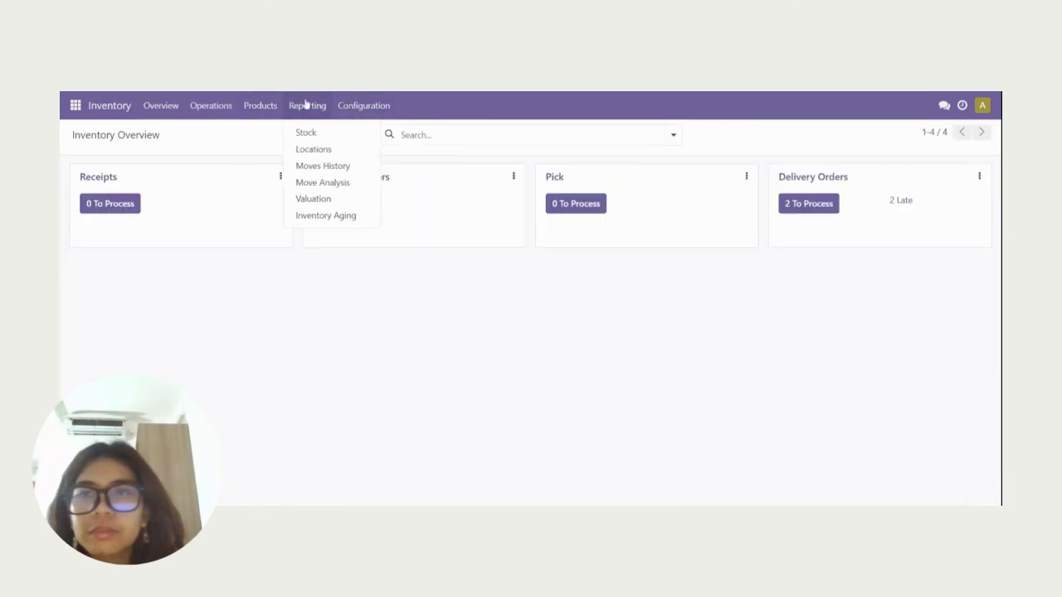
{"action": "mouse_move", "coordinate": [200, 120]}
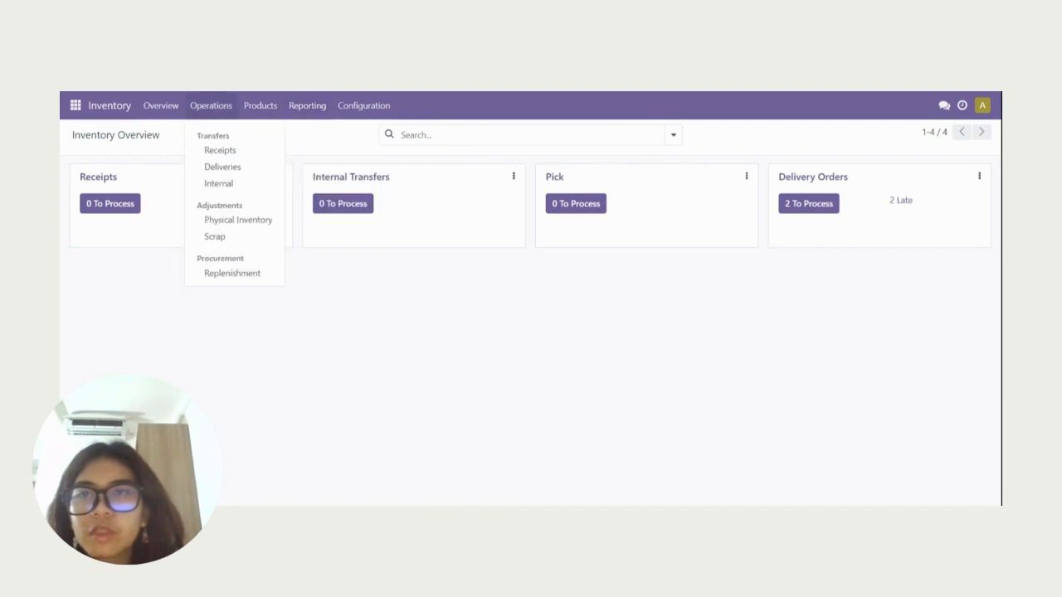
{"action": "left_click", "coordinate": [220, 150]}
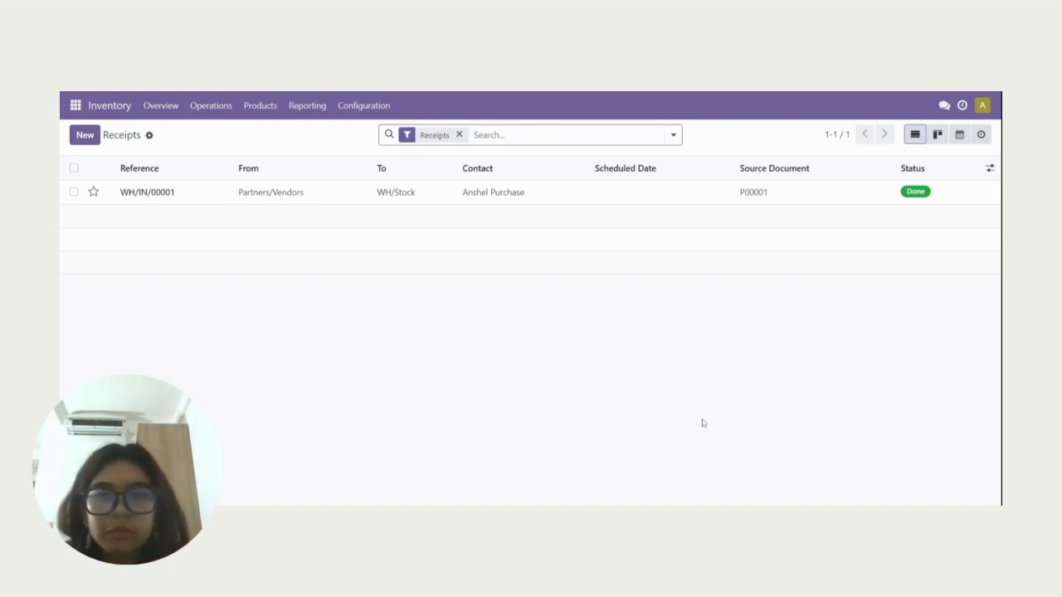
{"action": "left_click", "coordinate": [213, 107]}
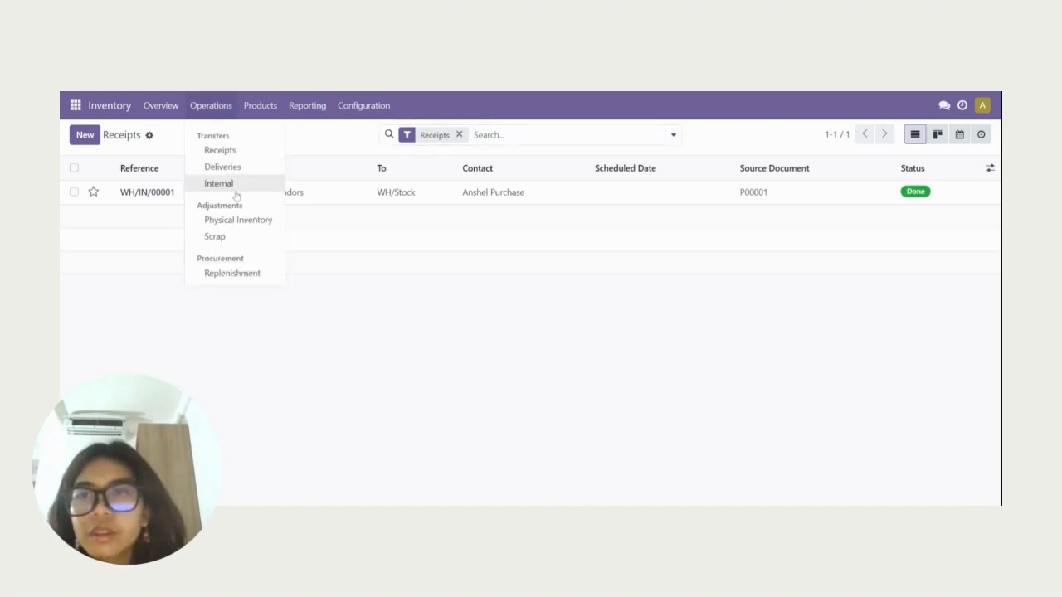
{"action": "left_click", "coordinate": [220, 184]}
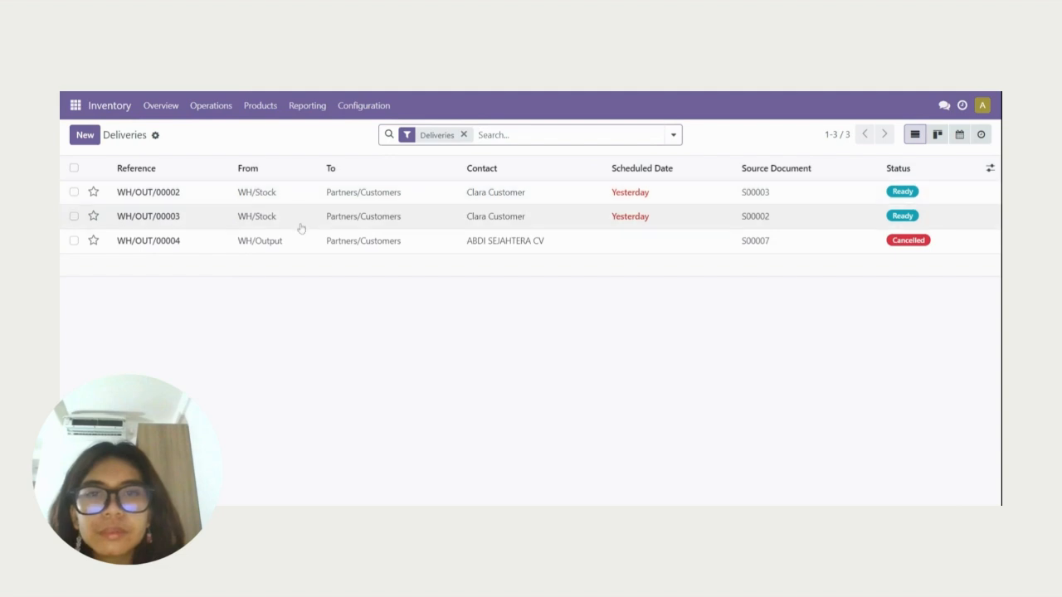
{"action": "left_click", "coordinate": [255, 93]}
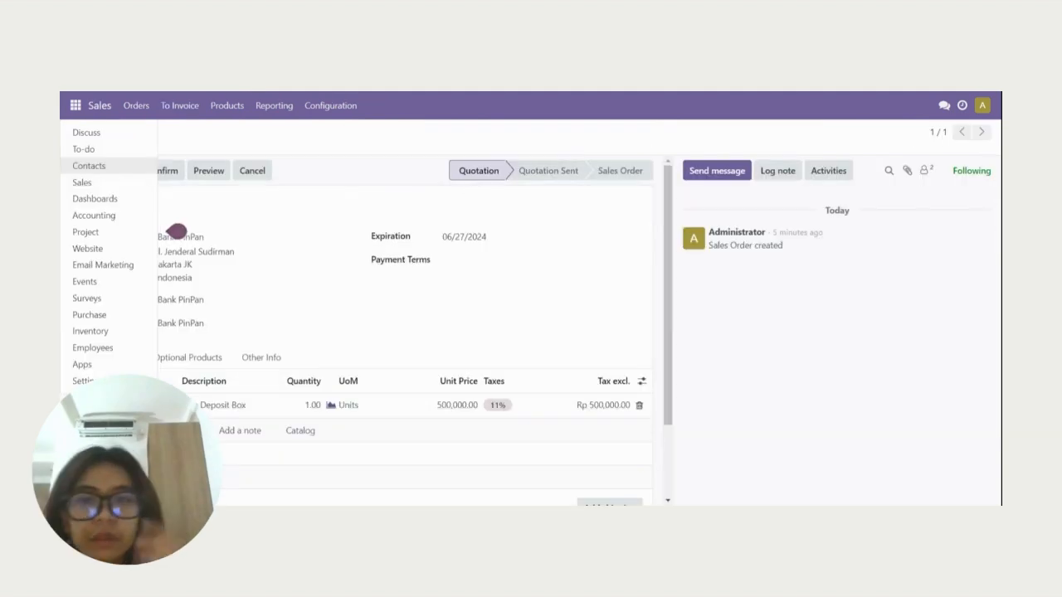